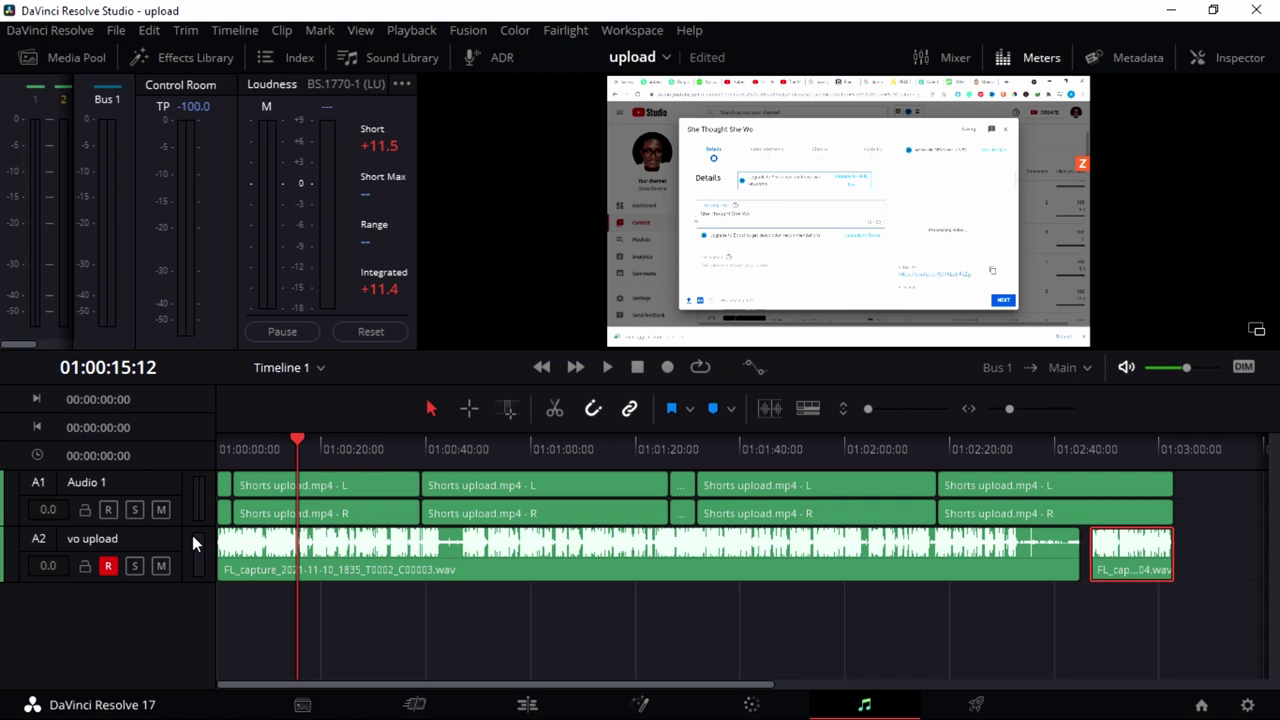
# - Deselect the short clip at the end of the timeline
pyautogui.click(130, 614)
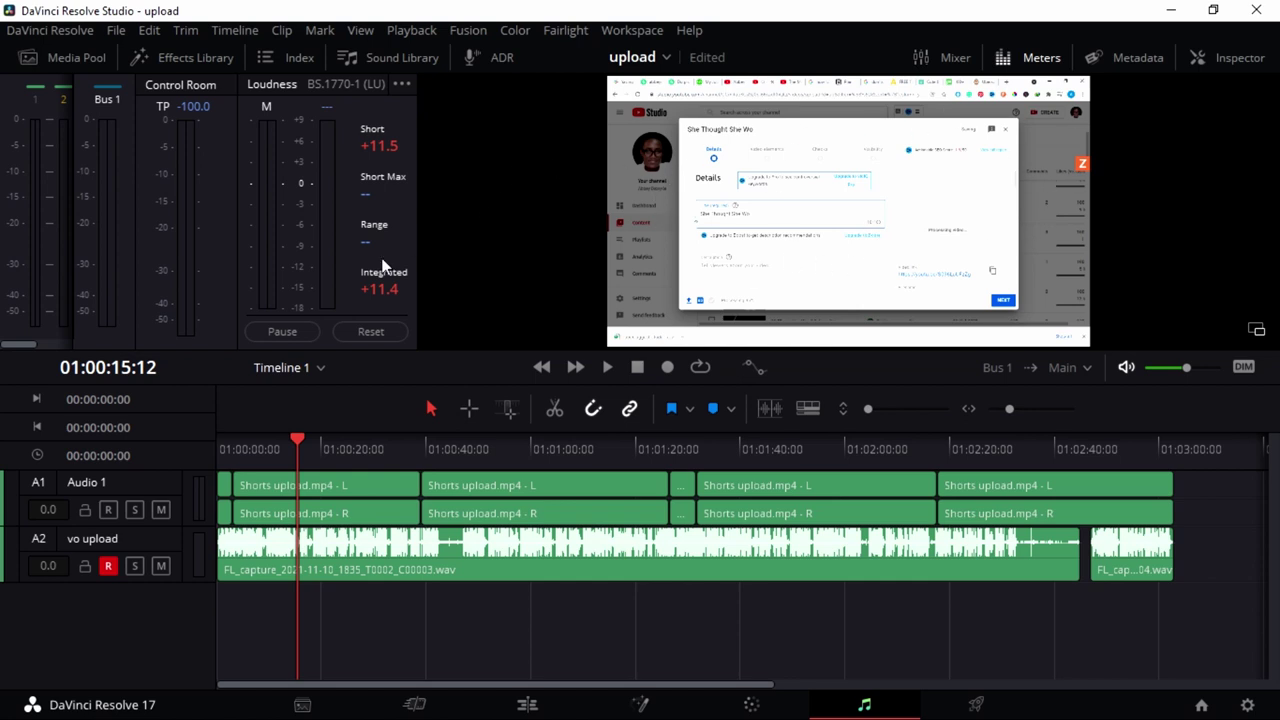
# - Add a mono audio track A3 and name it 'vo trial'
pyautogui.rightClick(115, 615)
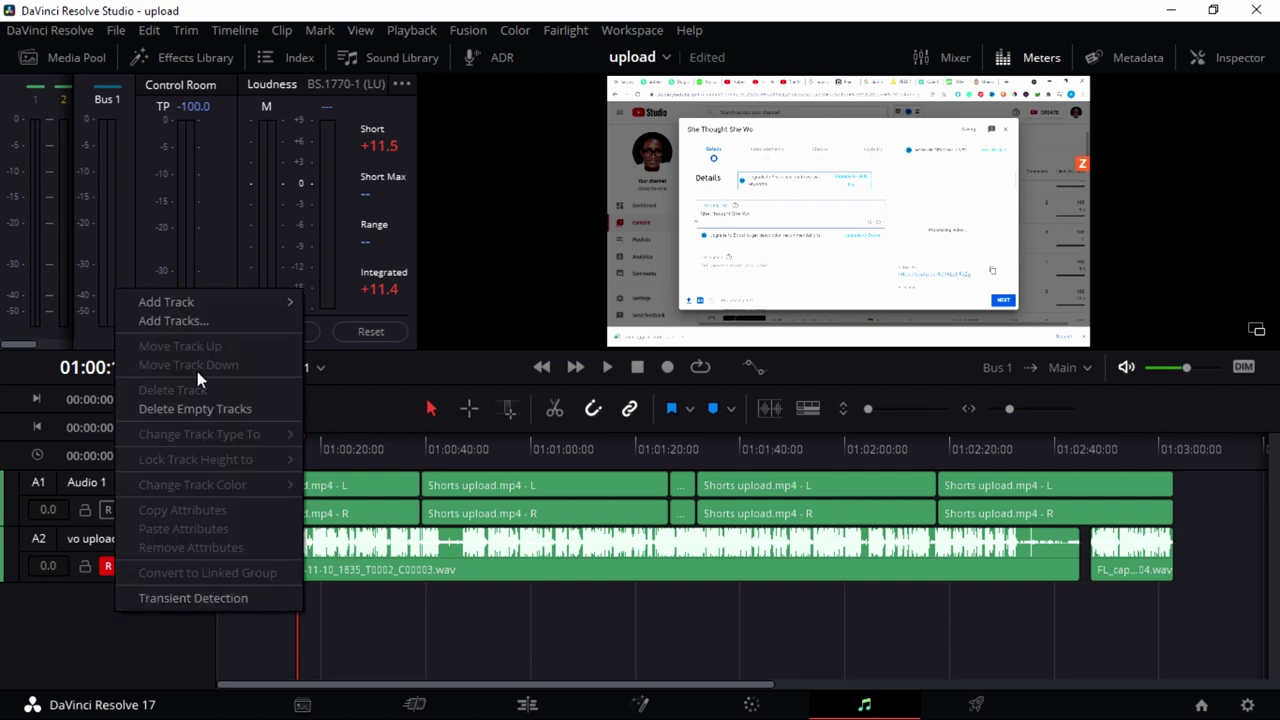
pyautogui.click(199, 304)
pyautogui.click(338, 309)
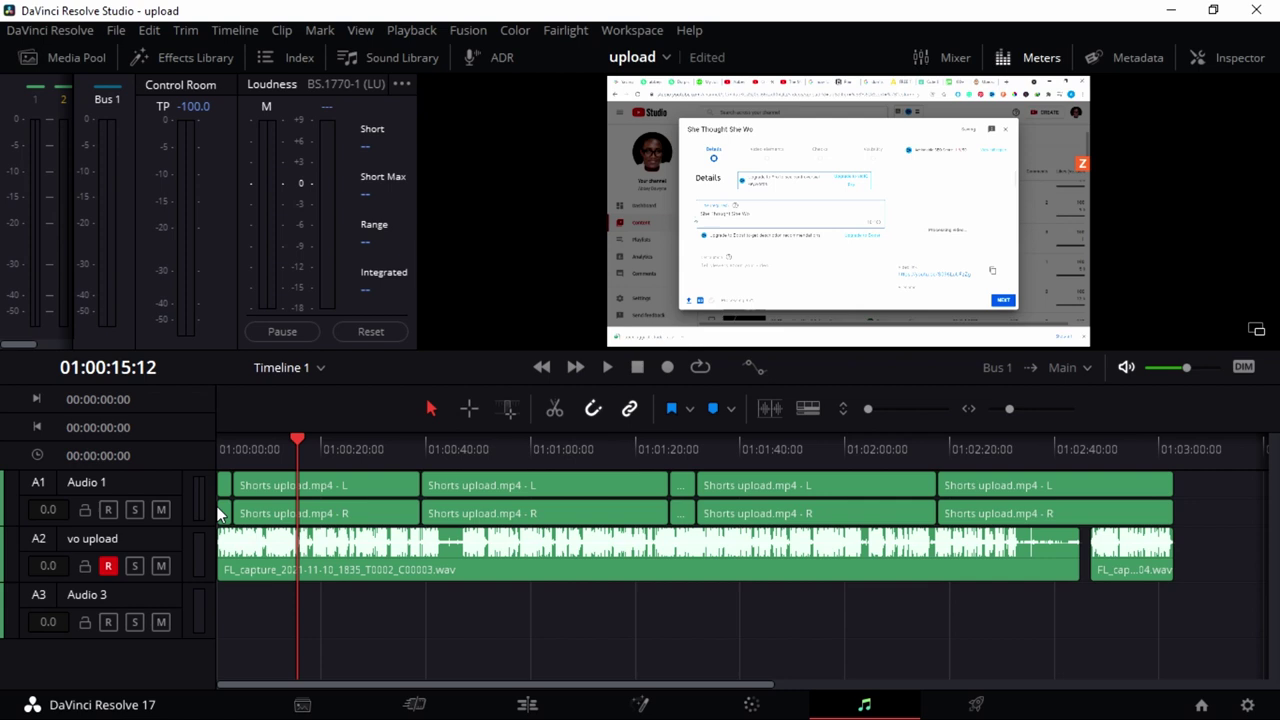
pyautogui.doubleClick(100, 595)
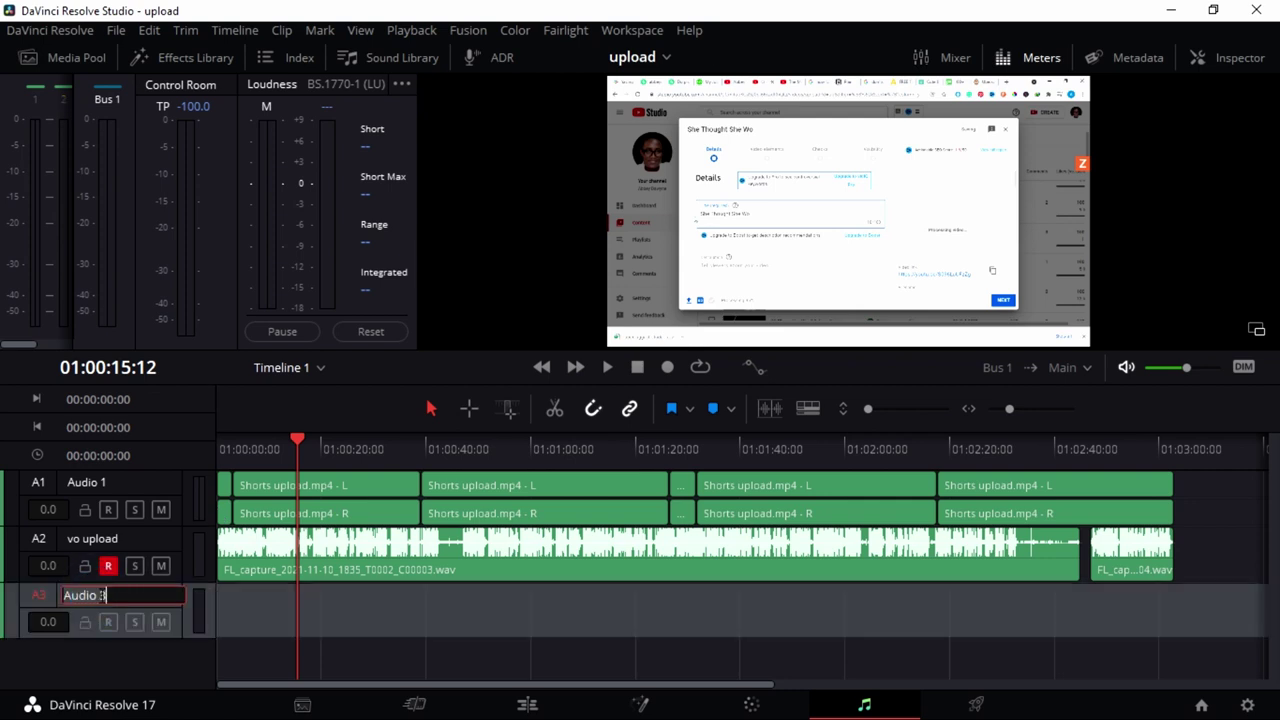
pyautogui.write('vo trial')
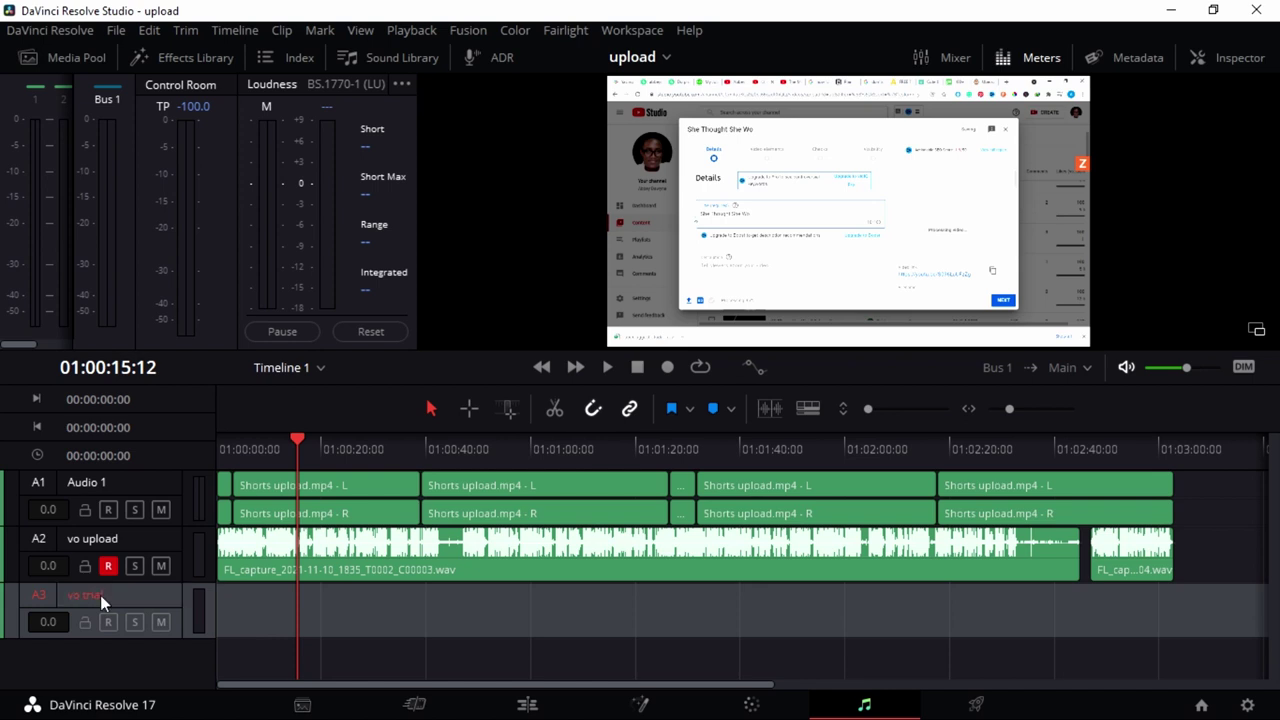
pyautogui.press('Return')
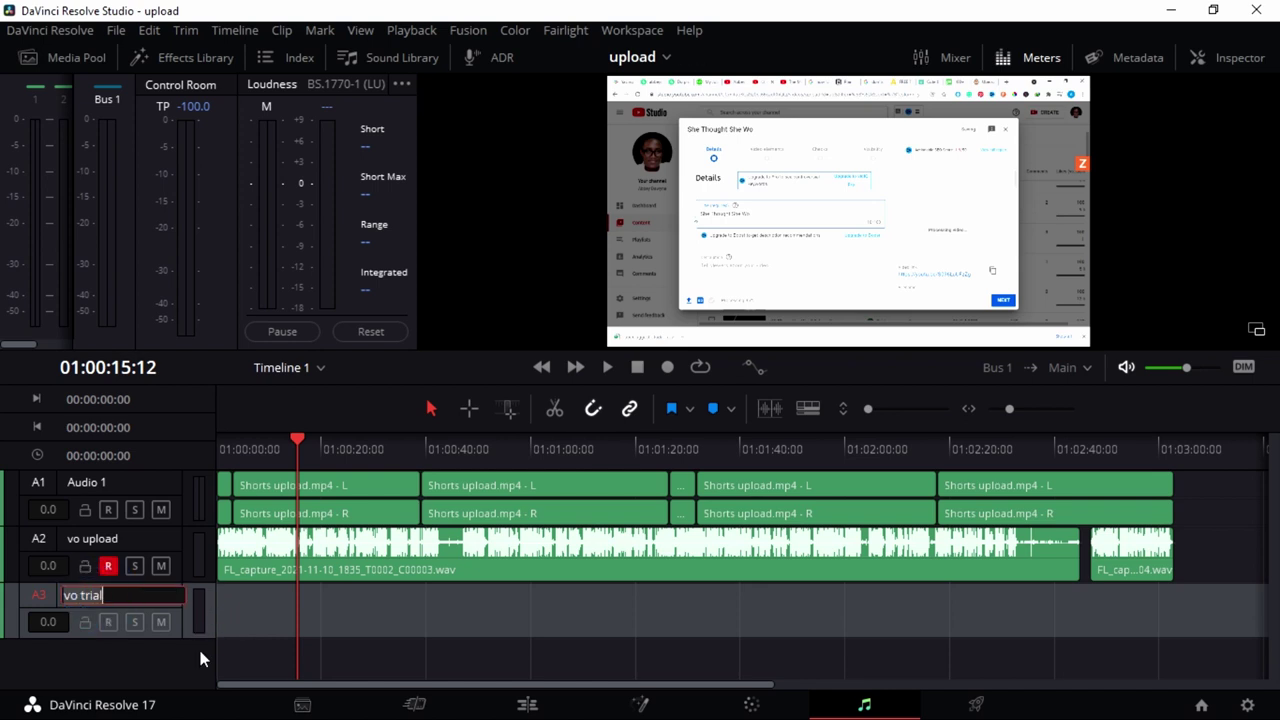
# - In Patch Input/Output, unpatch both external microphone inputs from the vo upload track
pyautogui.click(166, 596)
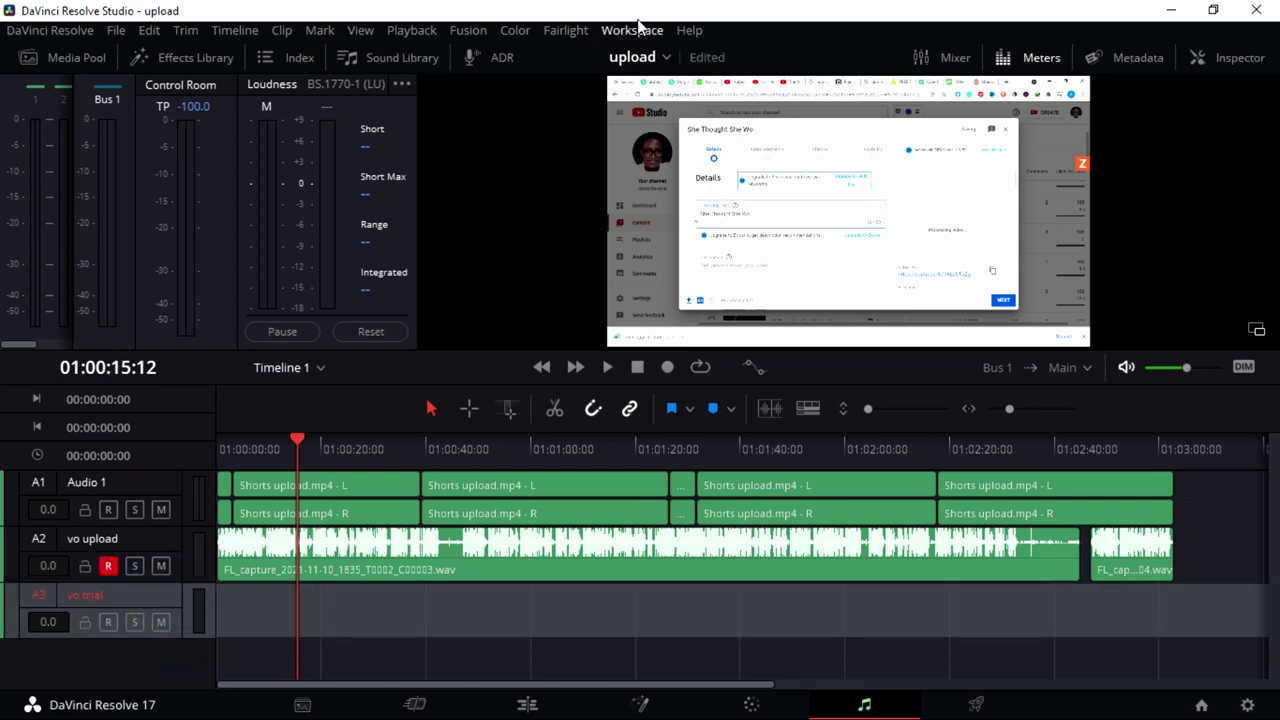
pyautogui.click(566, 30)
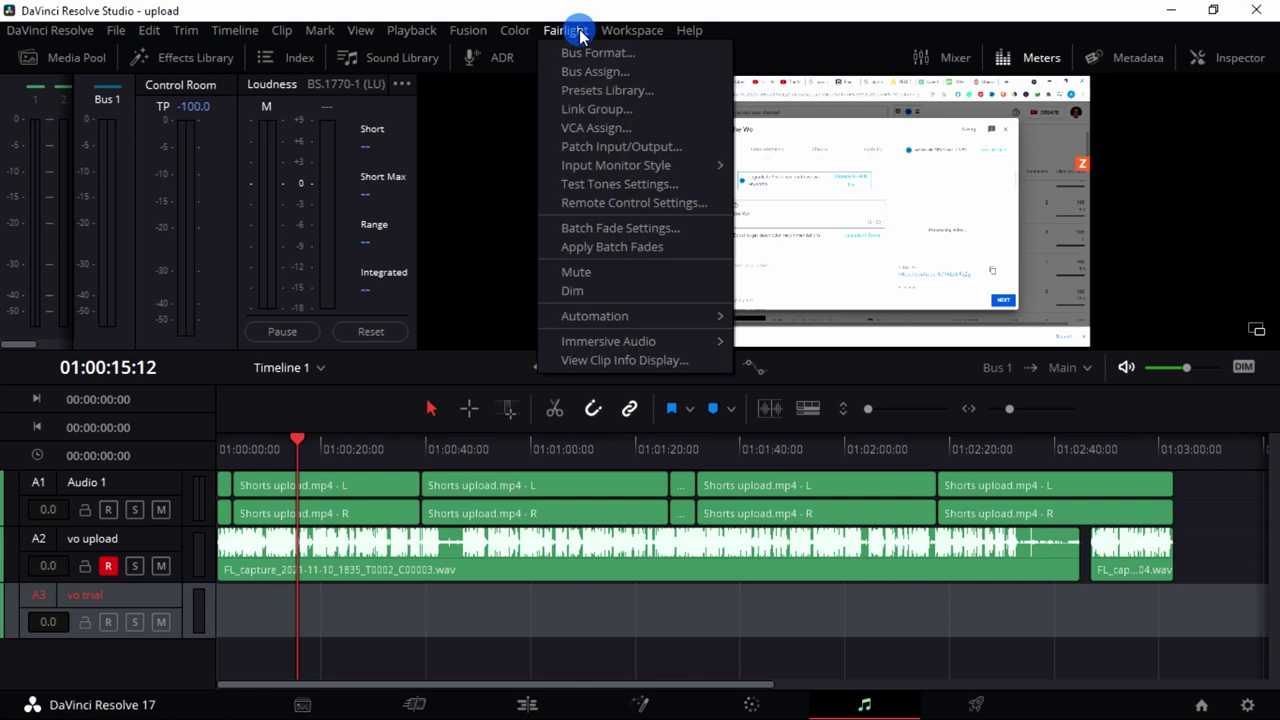
pyautogui.click(640, 146)
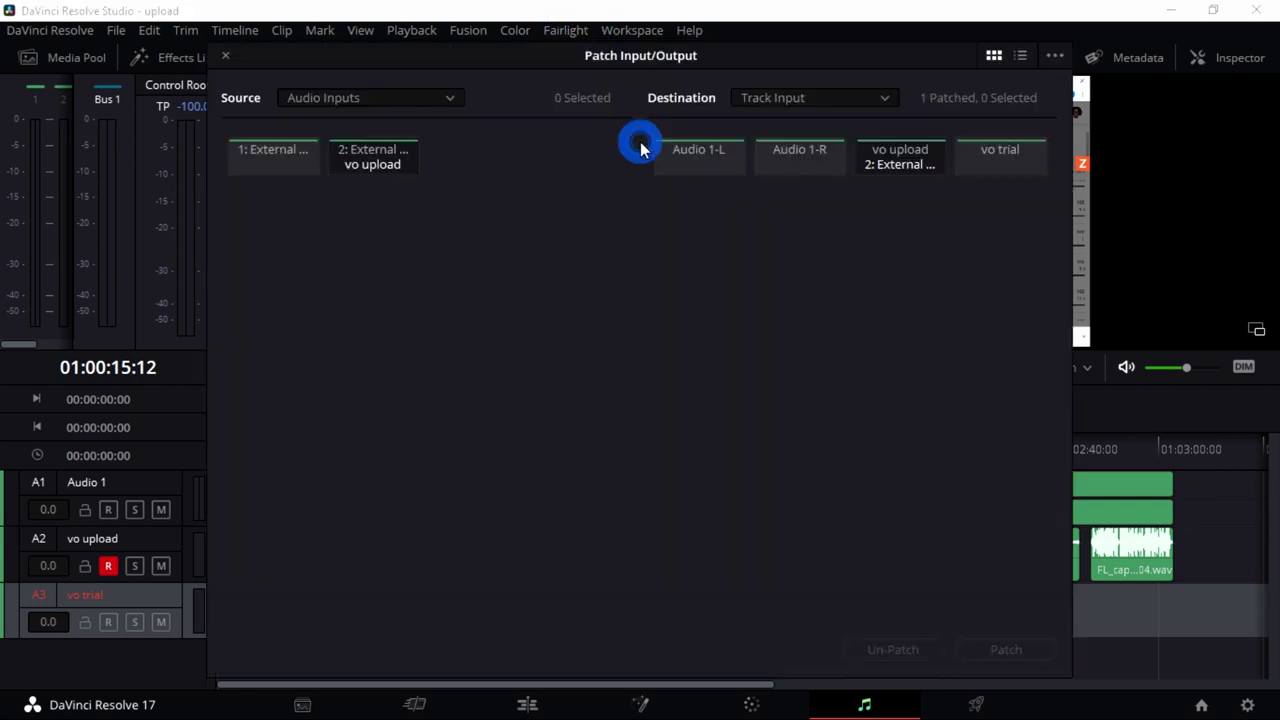
pyautogui.click(280, 157)
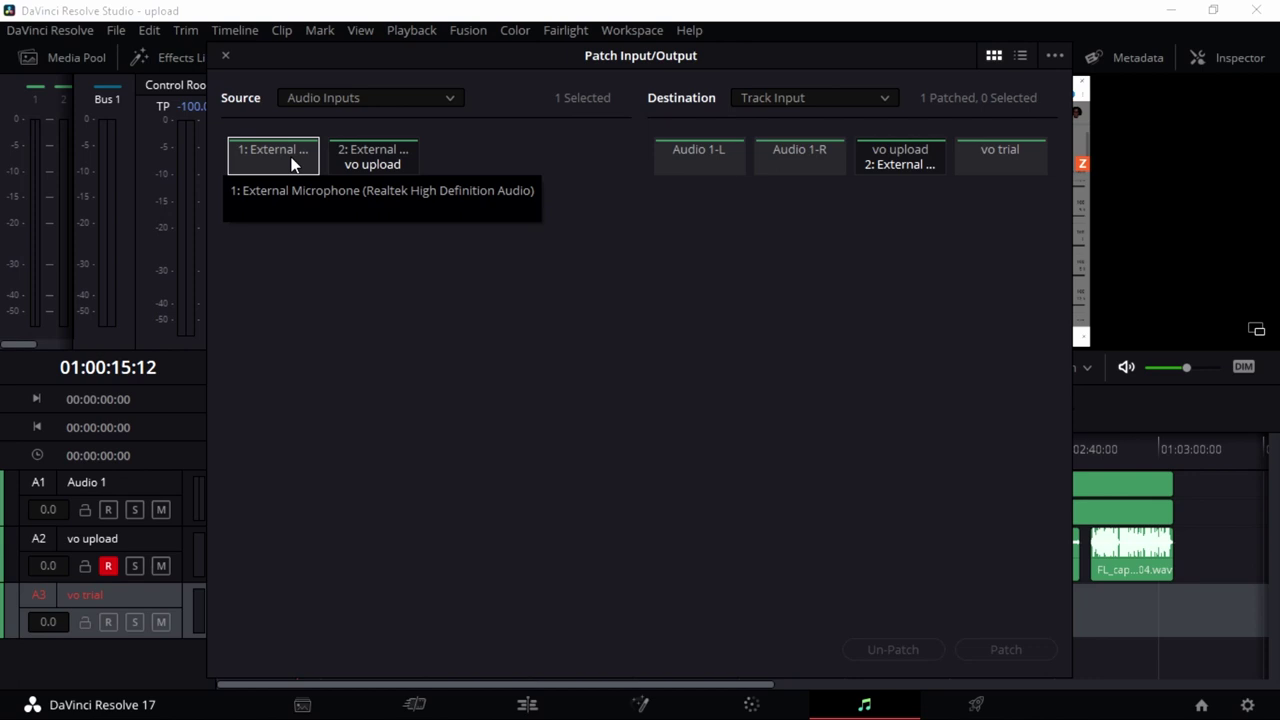
pyautogui.click(360, 160)
pyautogui.click(880, 160)
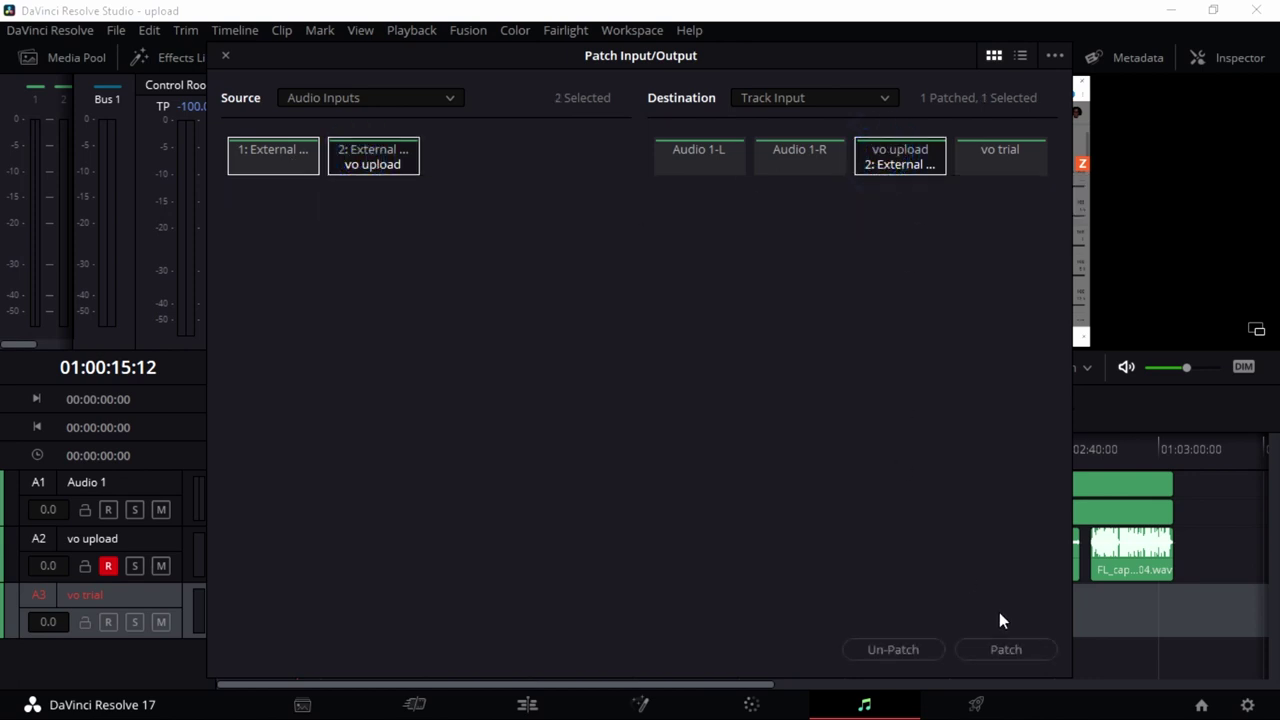
pyautogui.click(930, 650)
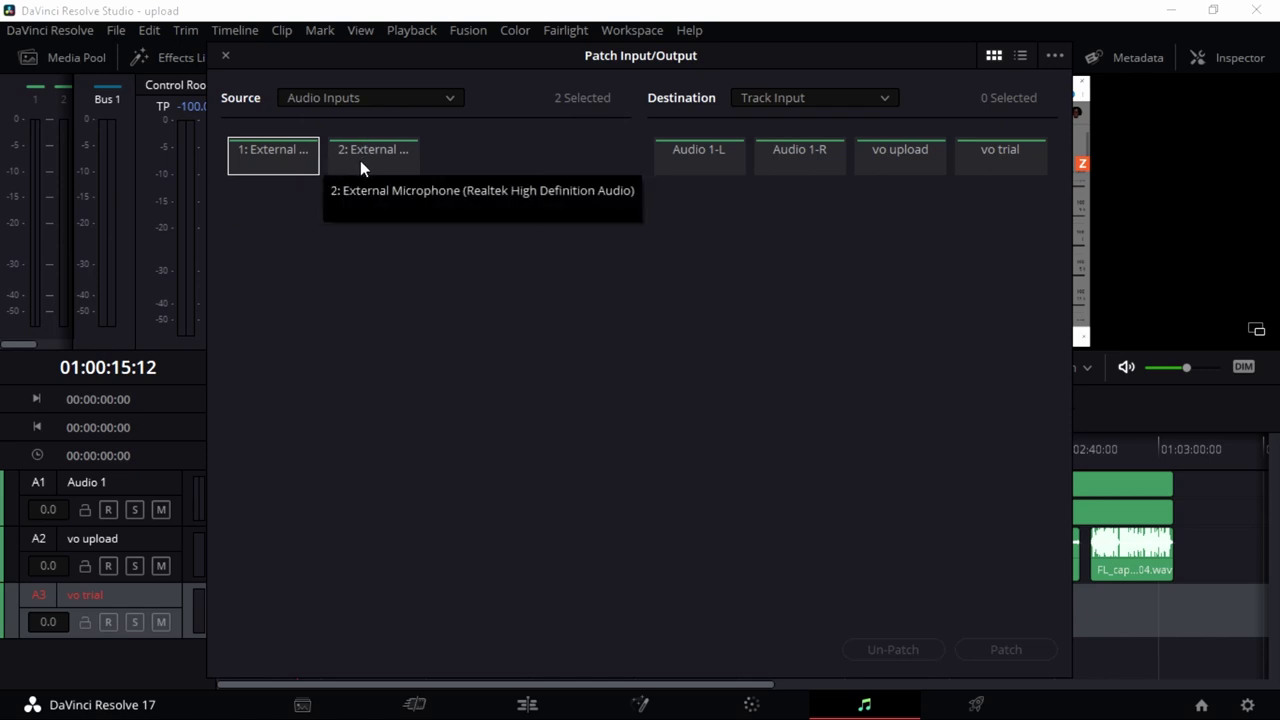
# - Patch input '2: External Microphone' to the vo trial track and close the patch window
pyautogui.click(360, 163)
pyautogui.click(275, 165)
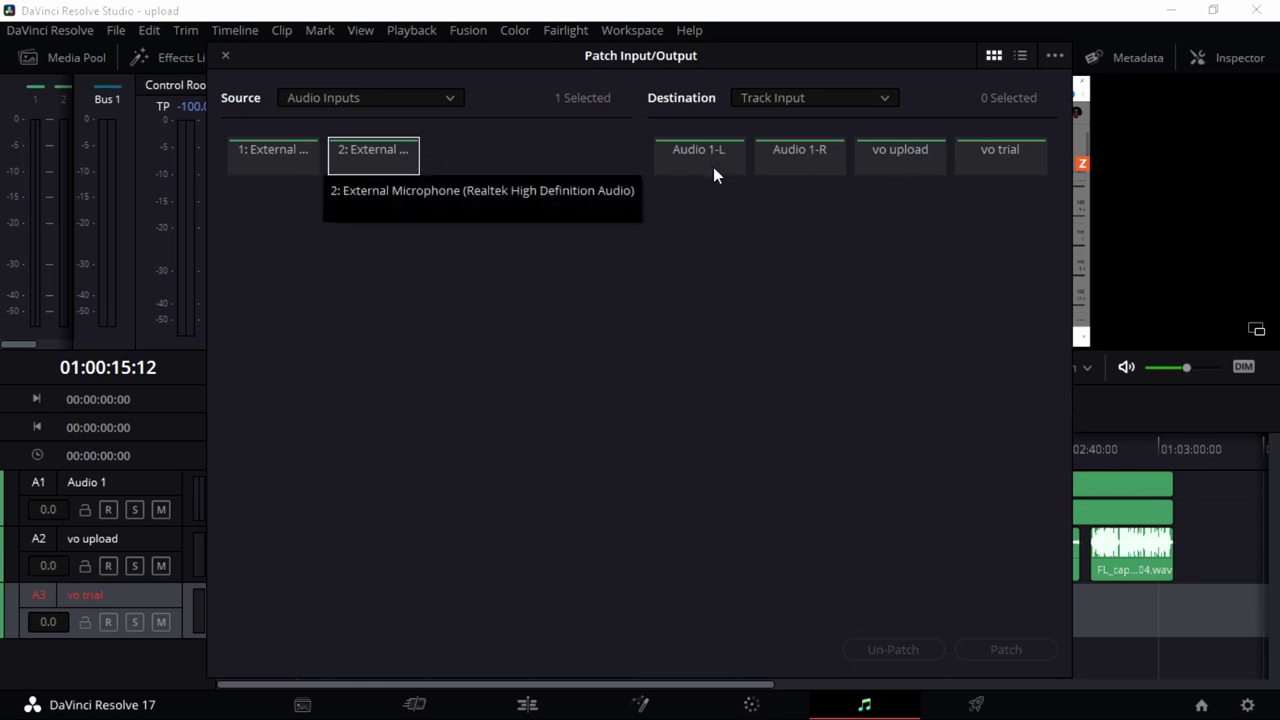
pyautogui.click(990, 155)
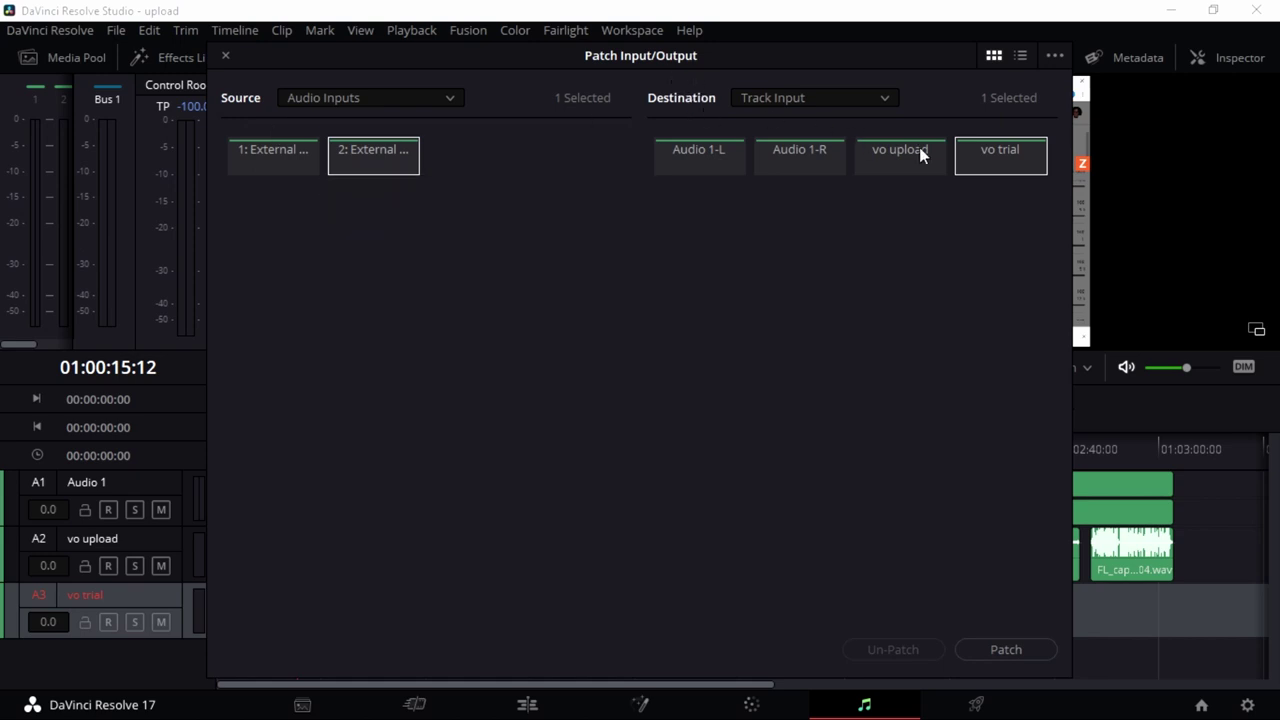
pyautogui.click(385, 155)
pyautogui.click(395, 151)
pyautogui.click(1027, 655)
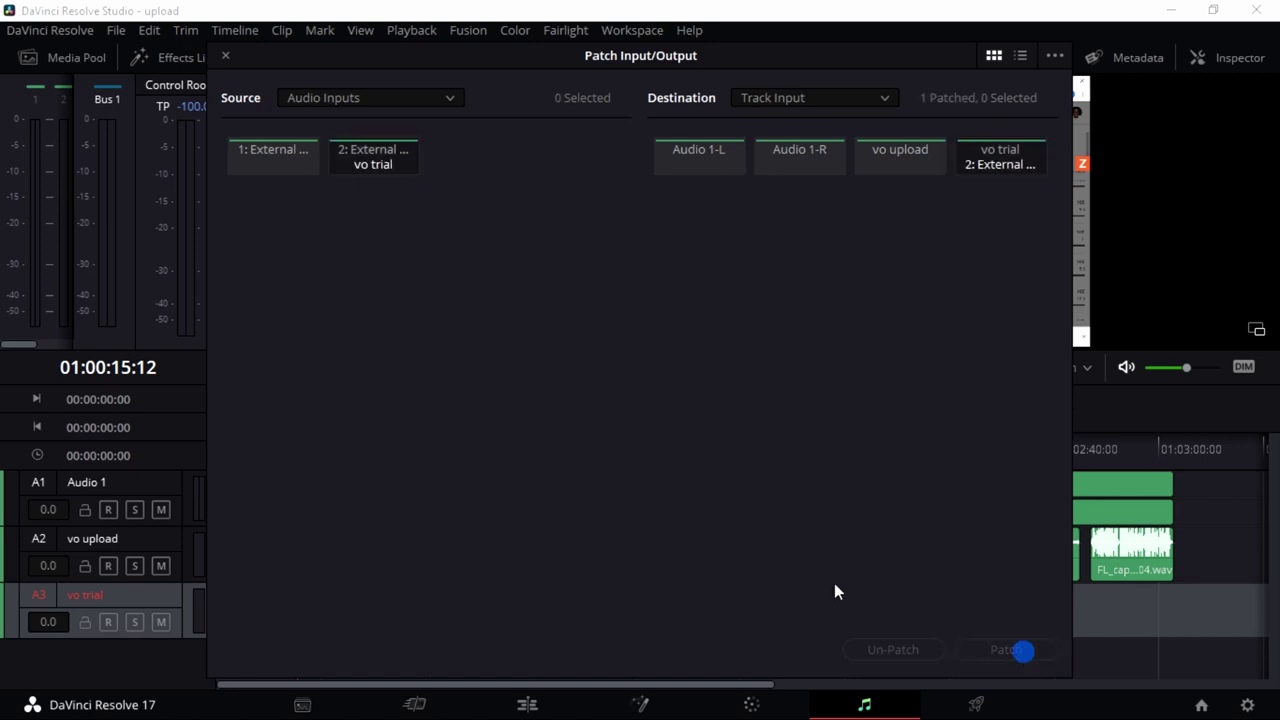
pyautogui.click(225, 58)
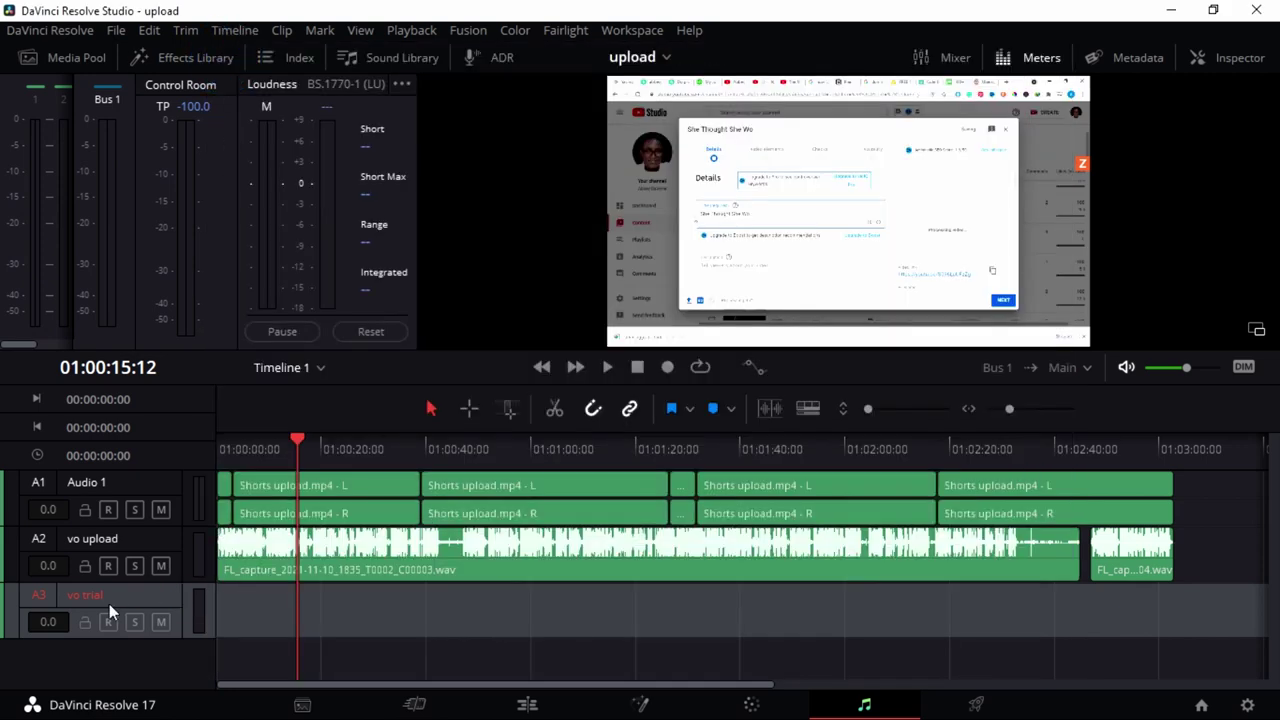
# - Arm and solo vo trial, then record a brief test take from 01:00:10:17
pyautogui.moveTo(293, 446); pyautogui.dragTo(274, 452)
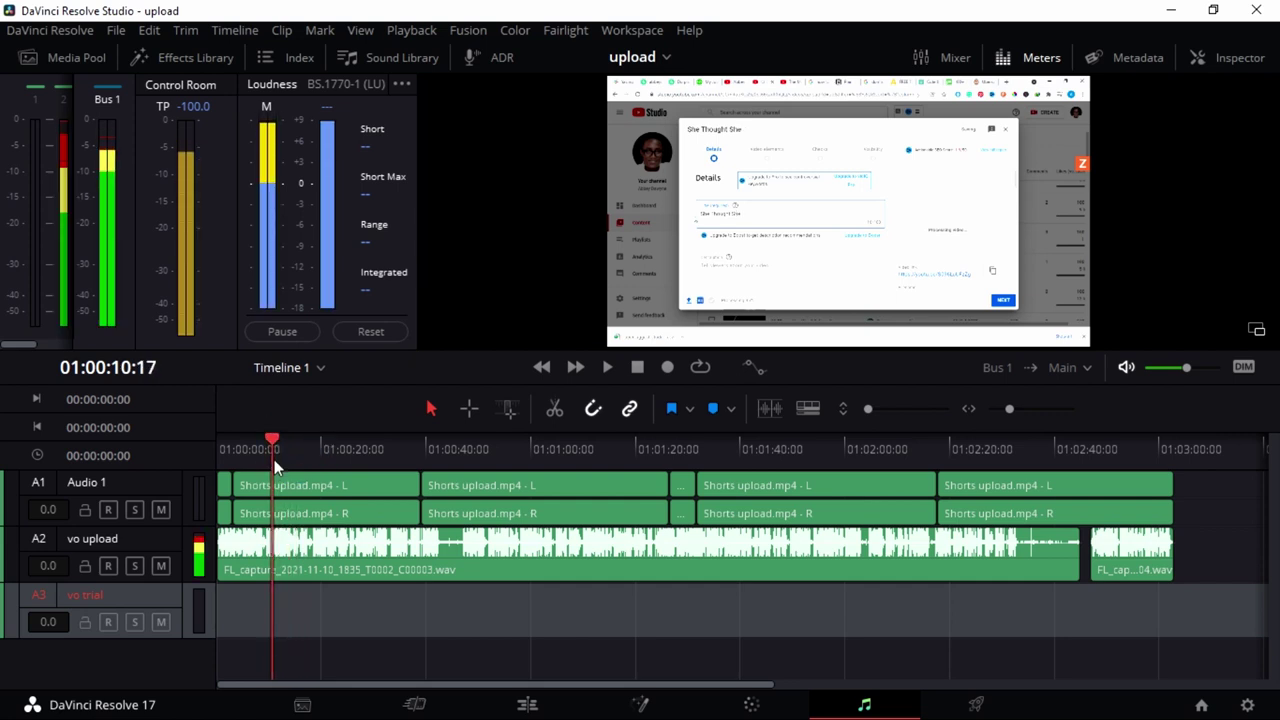
pyautogui.click(109, 622)
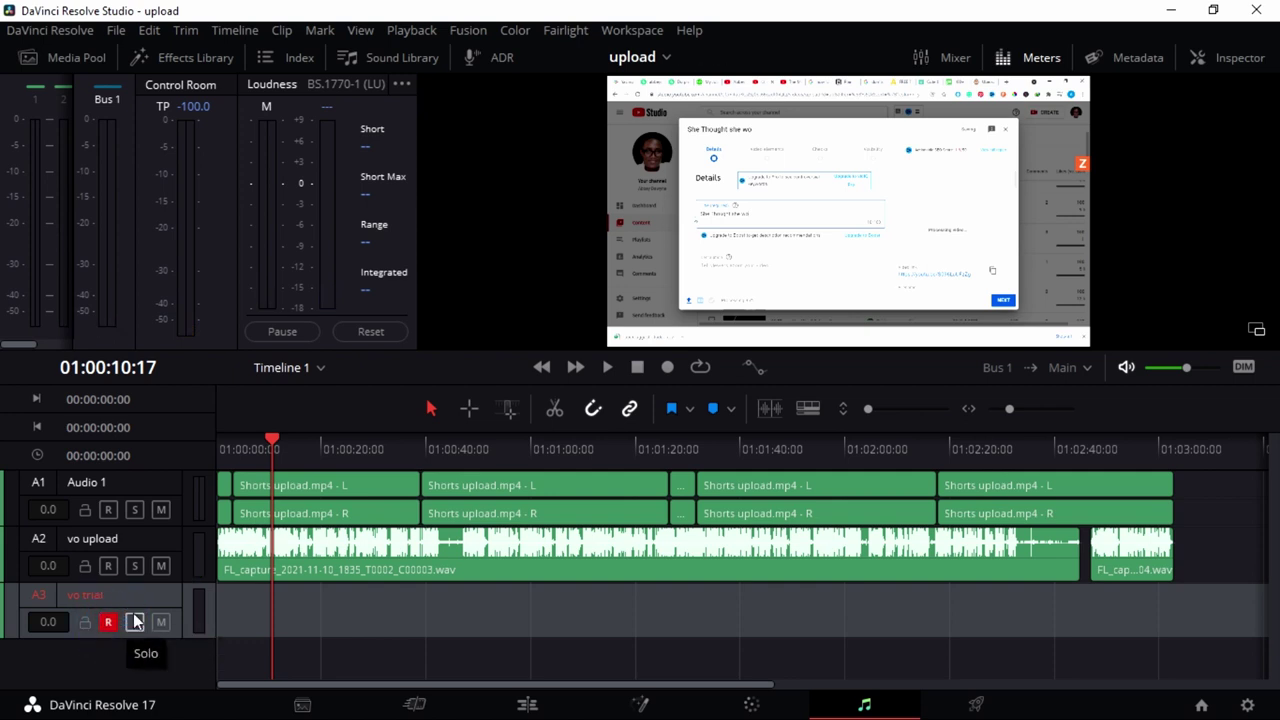
pyautogui.click(136, 620)
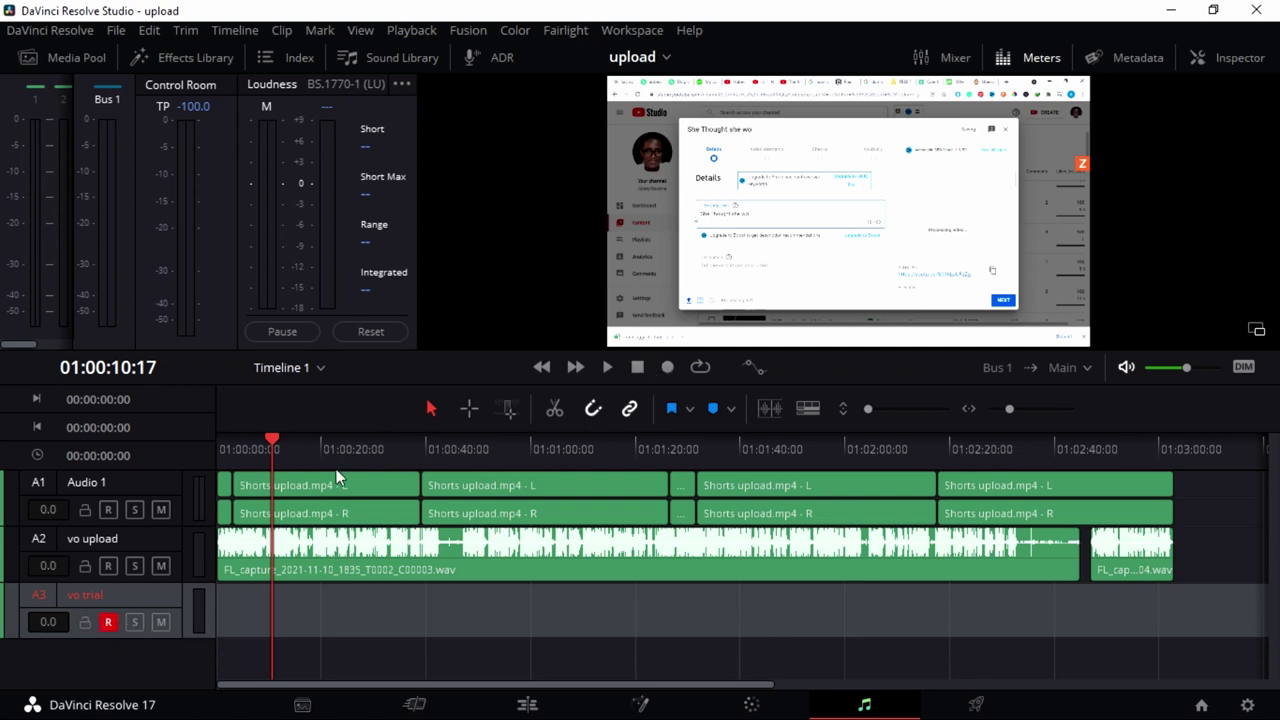
pyautogui.click(668, 367)
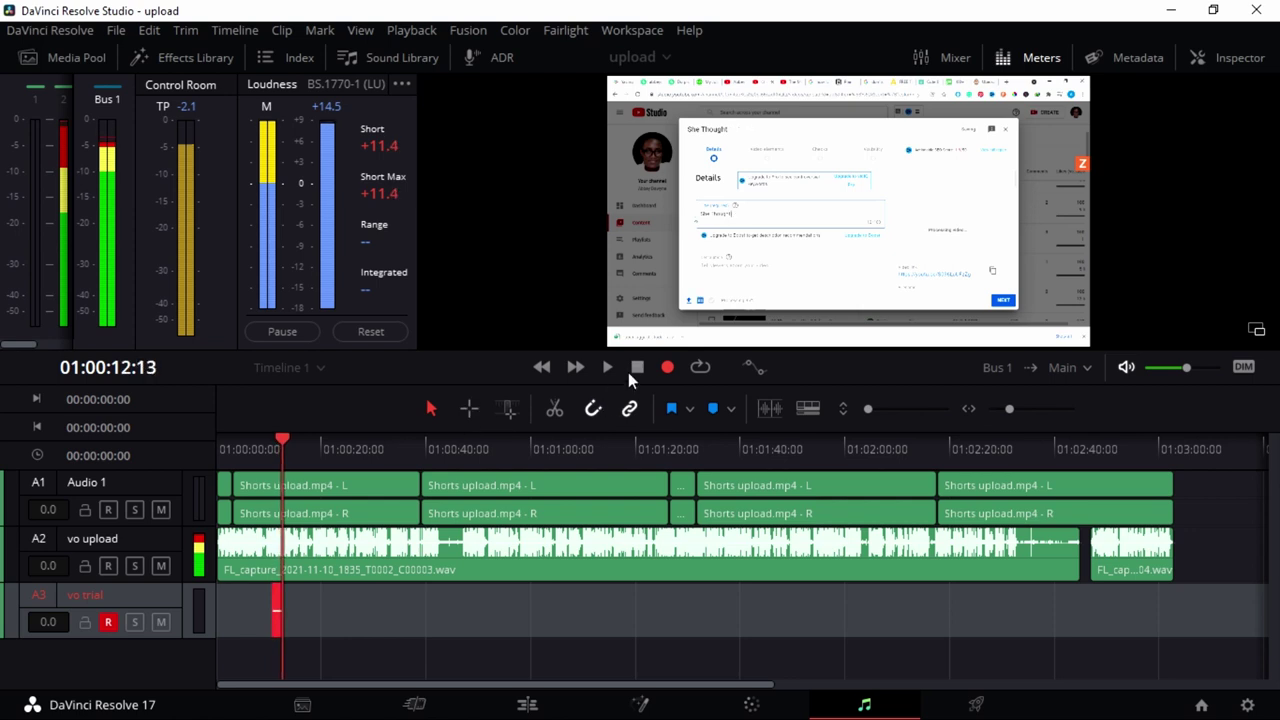
pyautogui.click(632, 369)
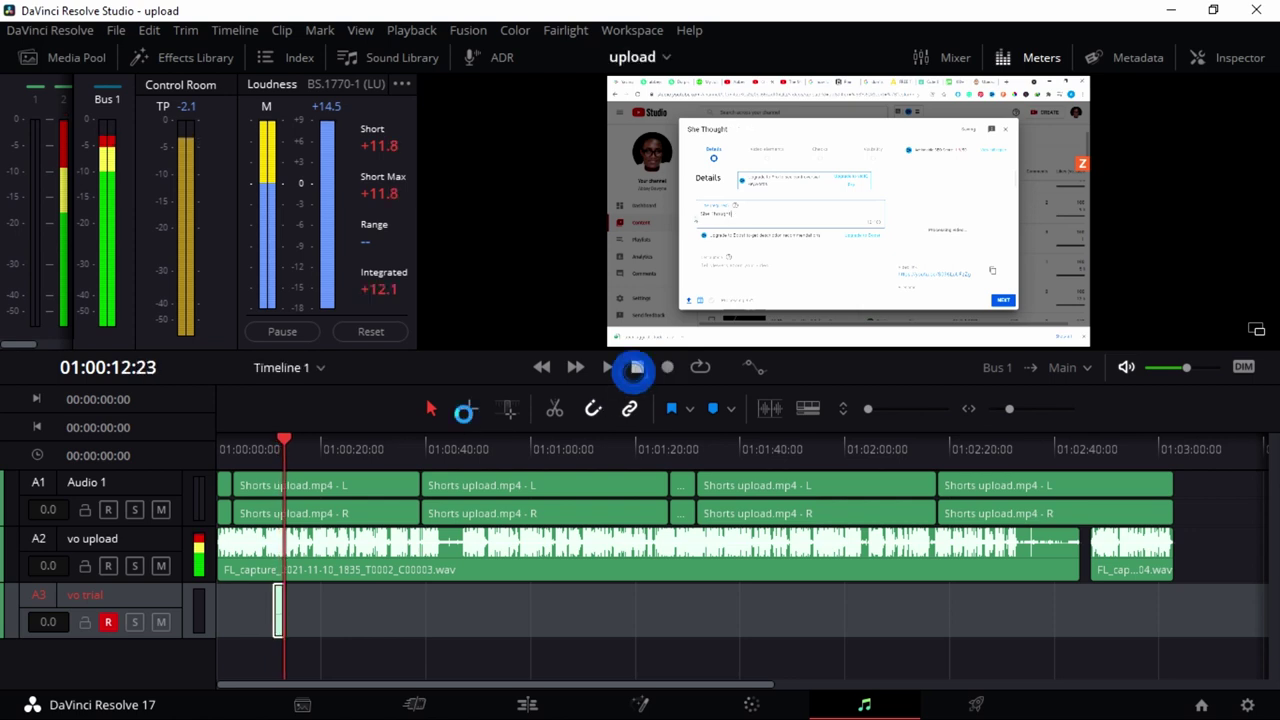
# - Mute the vo upload and Audio 1 tracks, select the test clip, and return to ten seconds
pyautogui.click(158, 565)
pyautogui.click(160, 510)
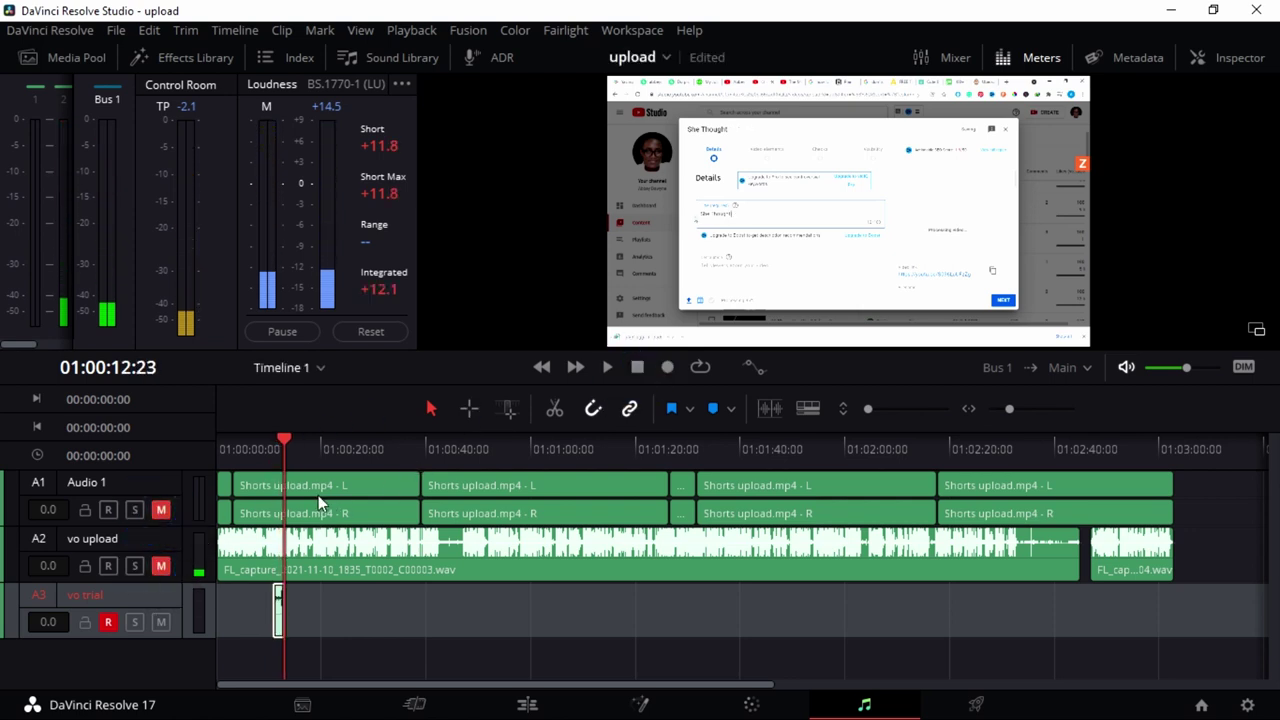
pyautogui.click(277, 607)
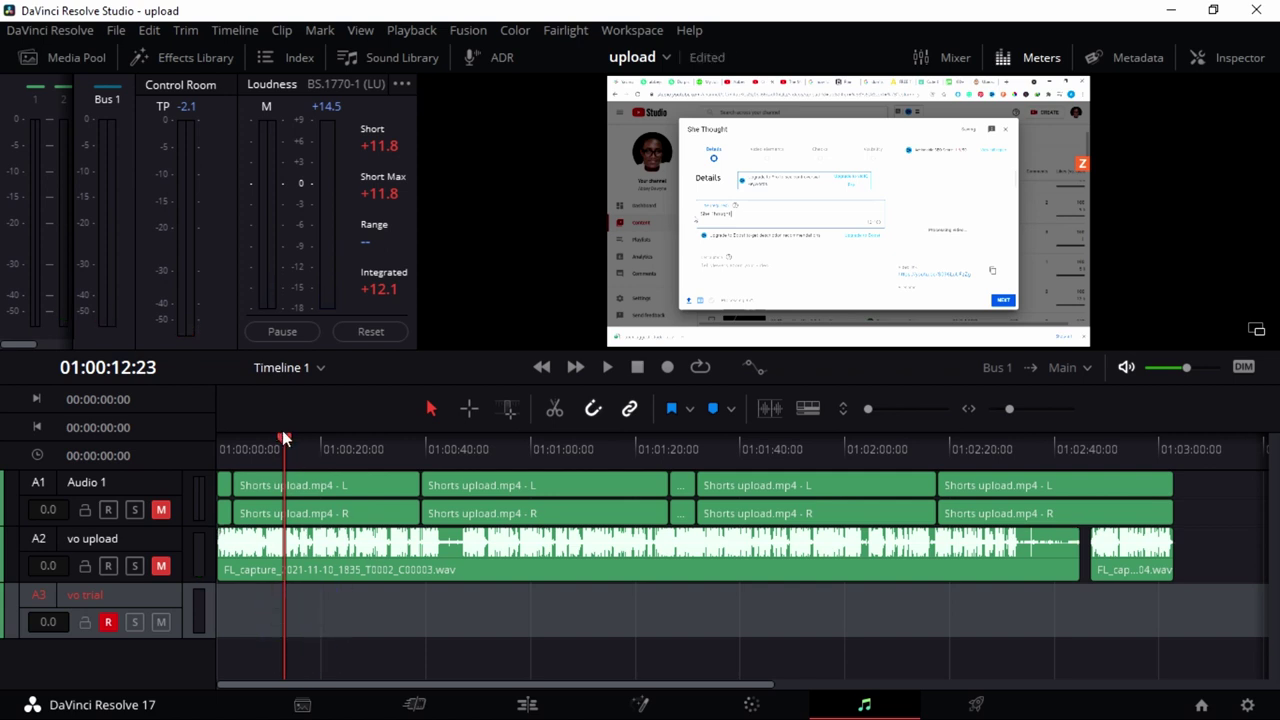
pyautogui.moveTo(283, 438); pyautogui.dragTo(270, 440)
# - Record a roughly 13-second voiceover take on vo trial, then return the playhead to its start
pyautogui.click(666, 368)
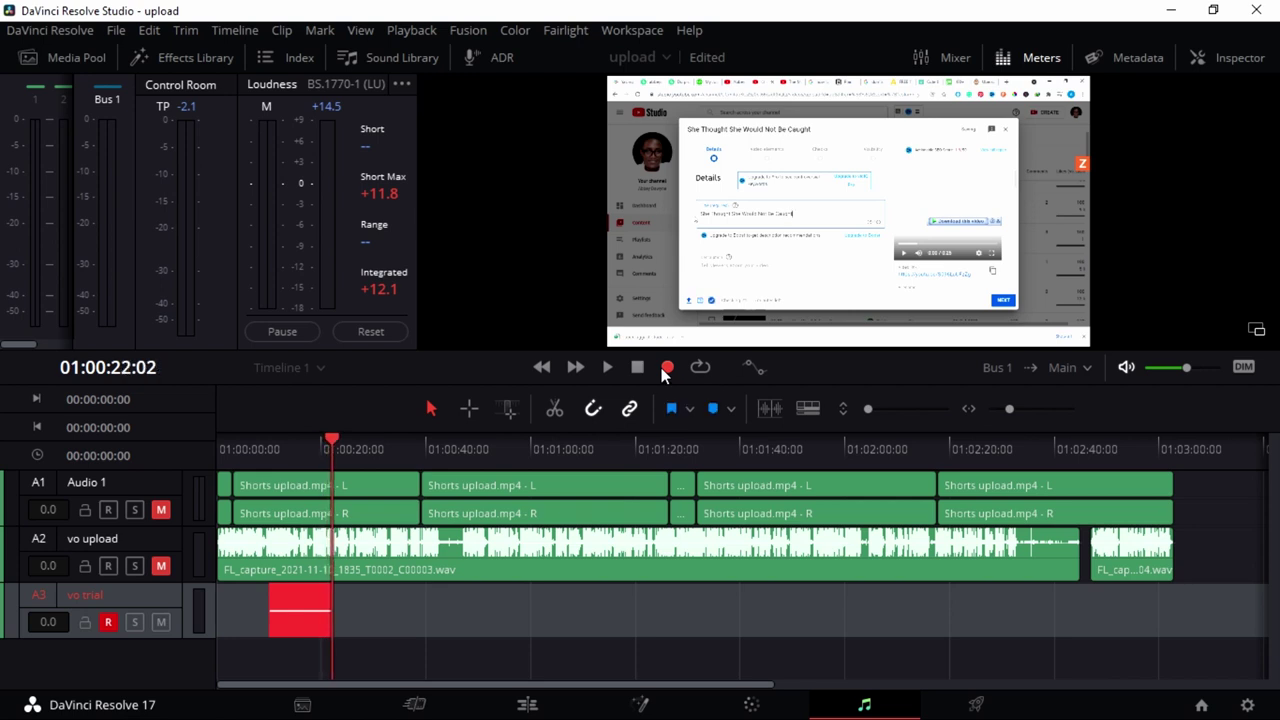
pyautogui.click(666, 368)
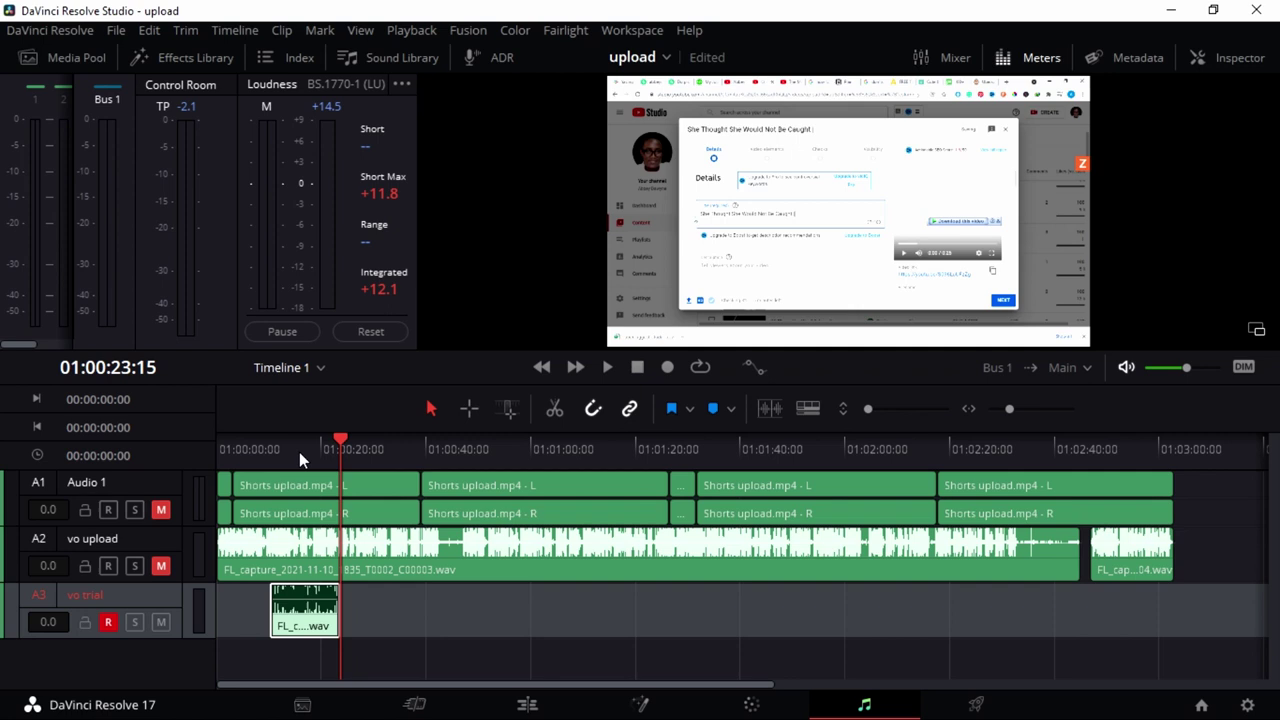
pyautogui.click(270, 450)
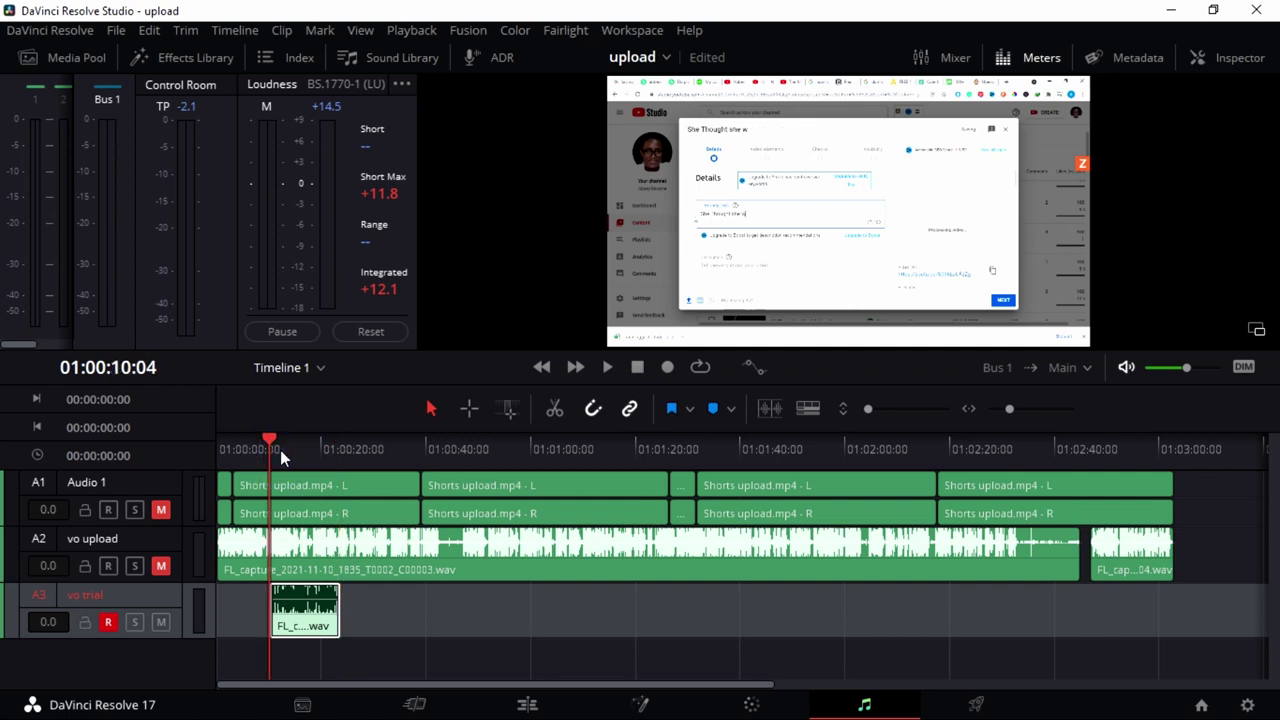
pyautogui.press('space')
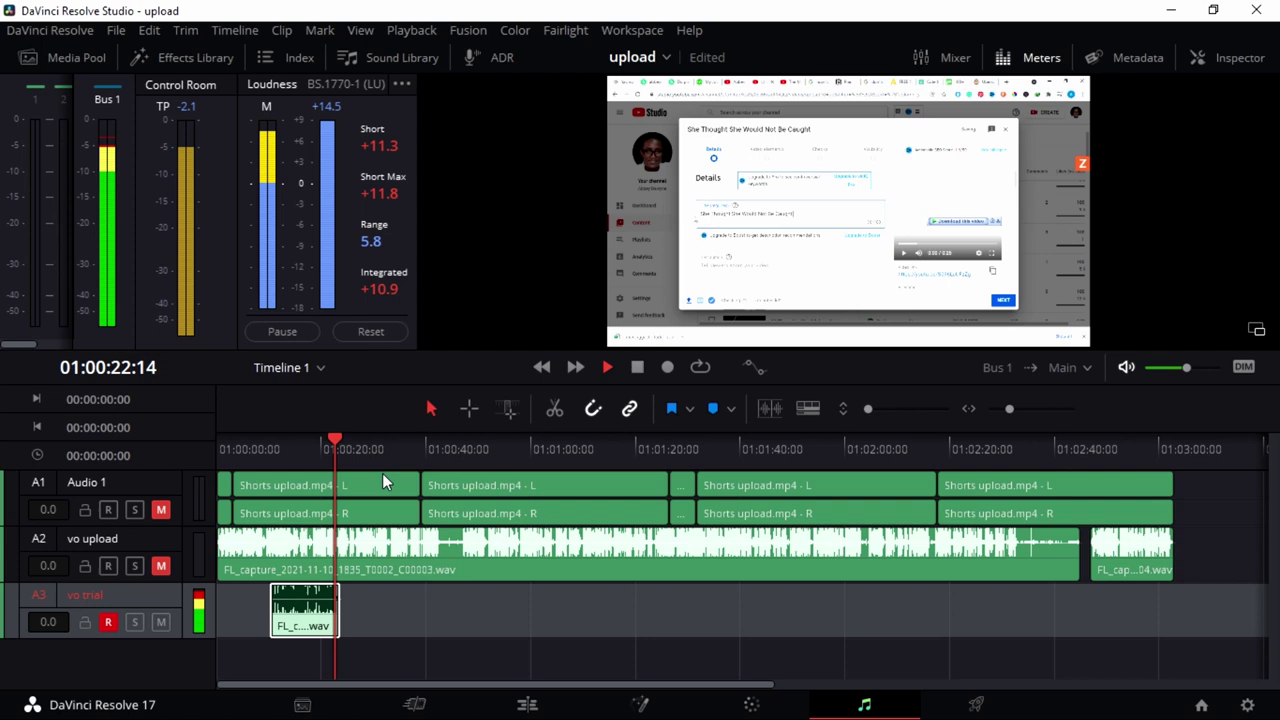
pyautogui.press('space')
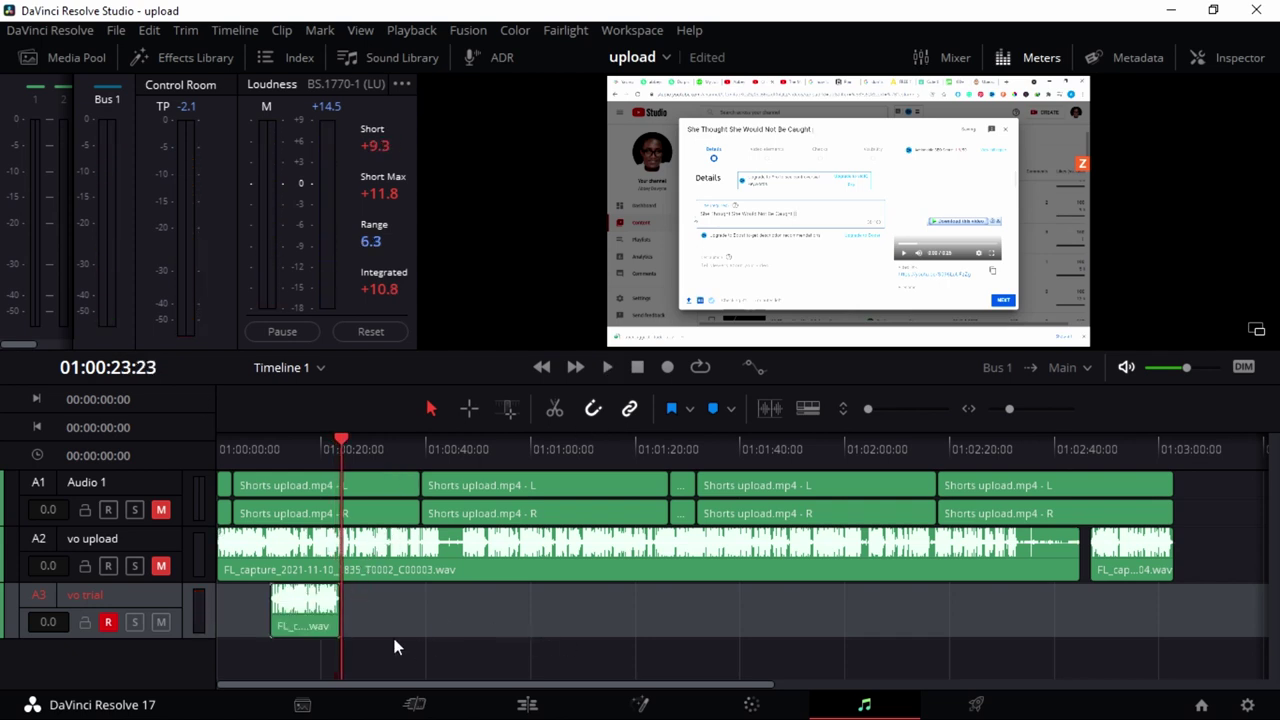
pyautogui.click(294, 614)
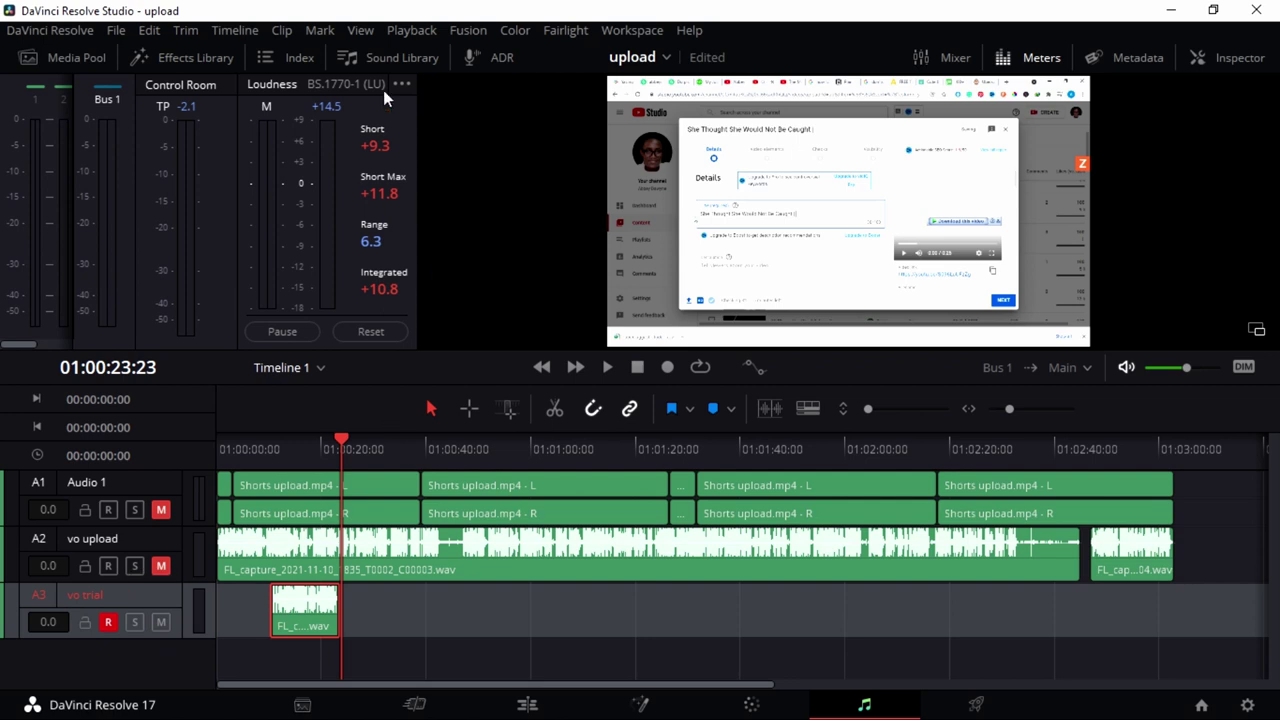
# - In the Mixer, lower the A3 vo trial fader to -3.3 dB while replaying the take
pyautogui.click(955, 58)
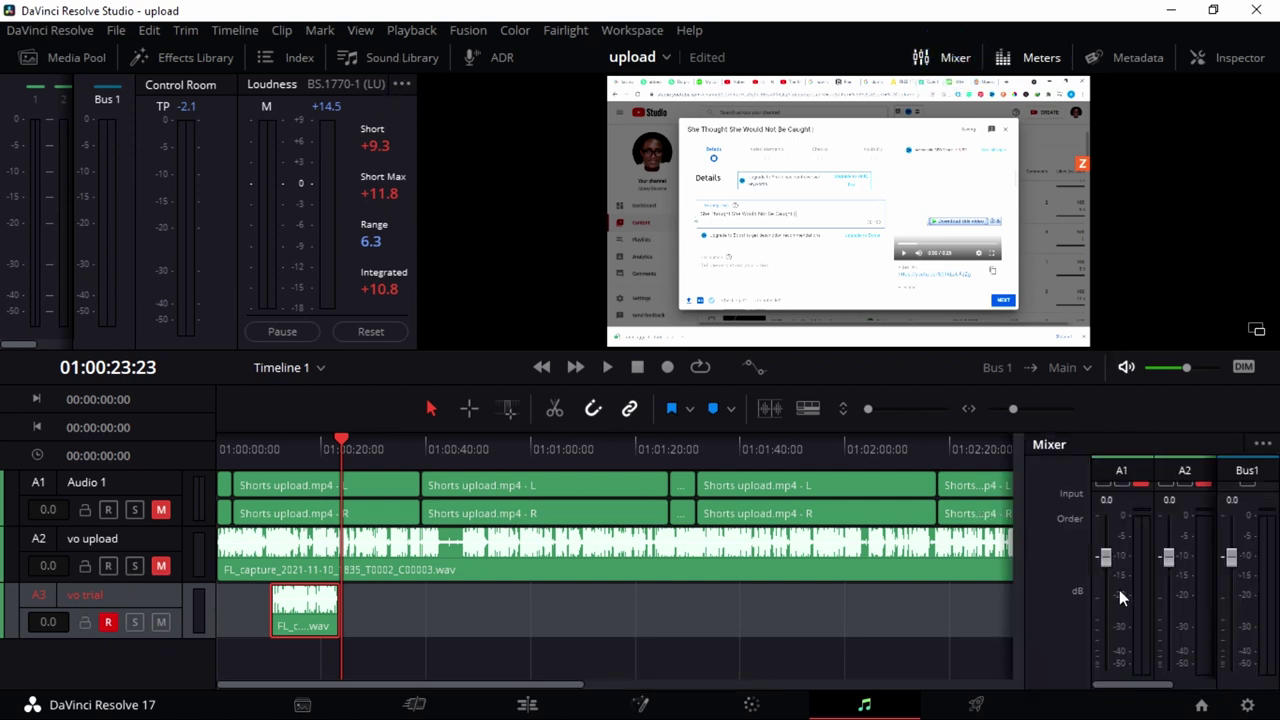
pyautogui.moveTo(1148, 690); pyautogui.dragTo(1220, 686)
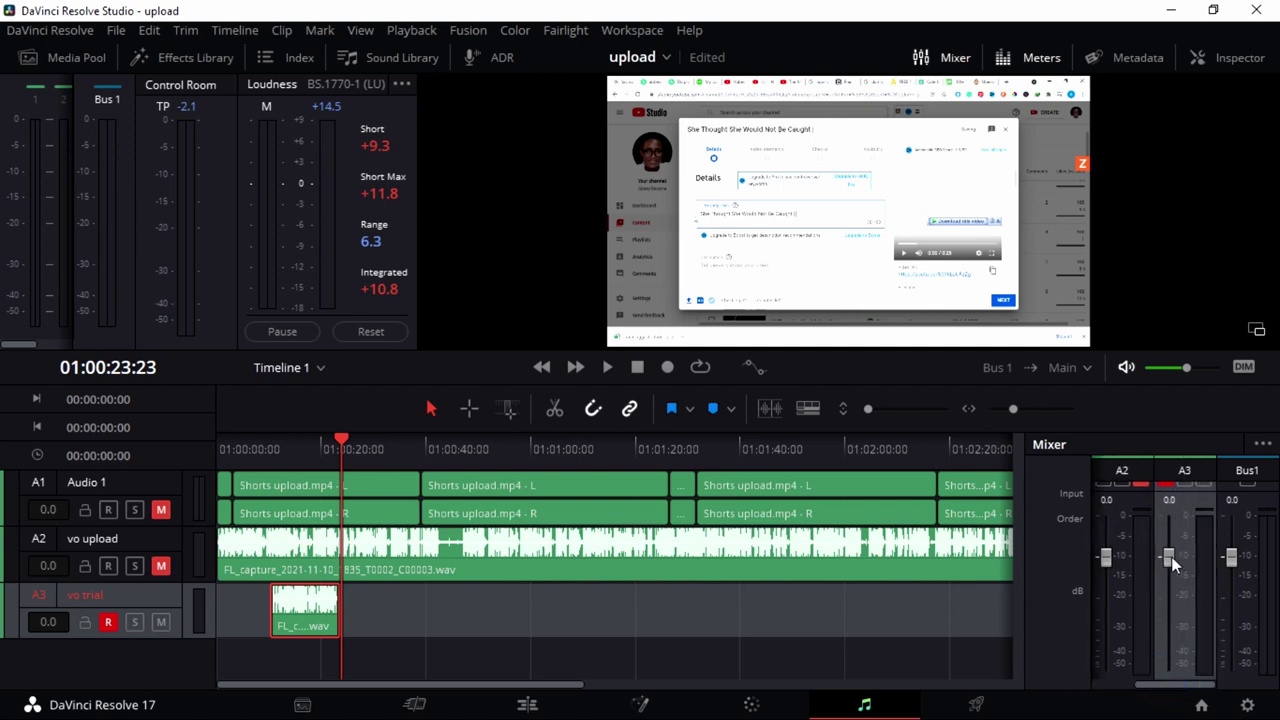
pyautogui.click(269, 449)
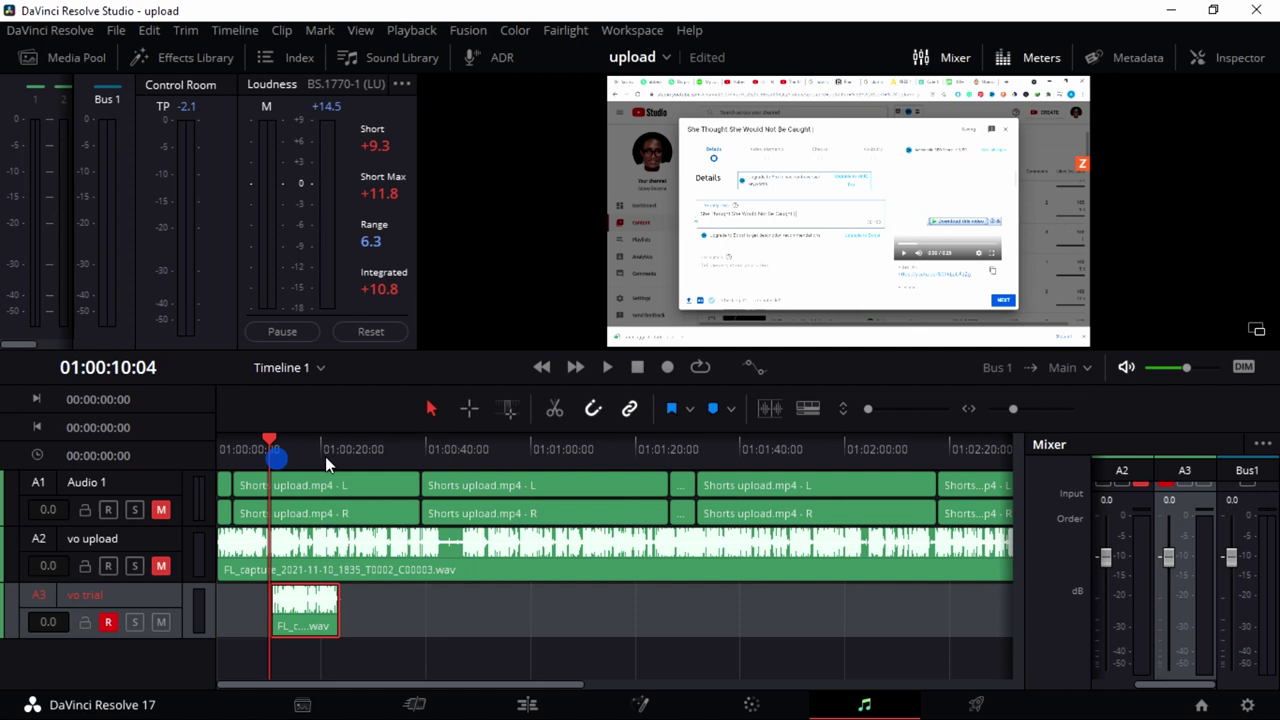
pyautogui.click(609, 368)
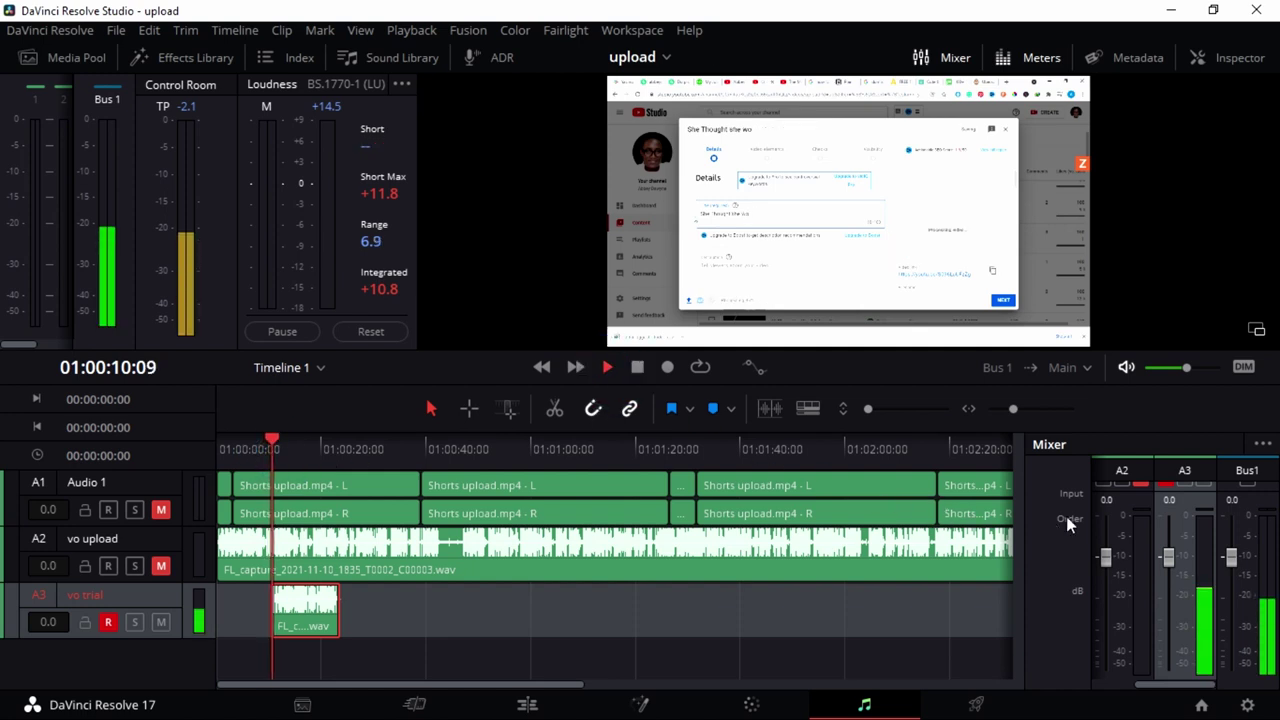
pyautogui.click(1168, 557)
pyautogui.moveTo(1167, 556); pyautogui.dragTo(1164, 569)
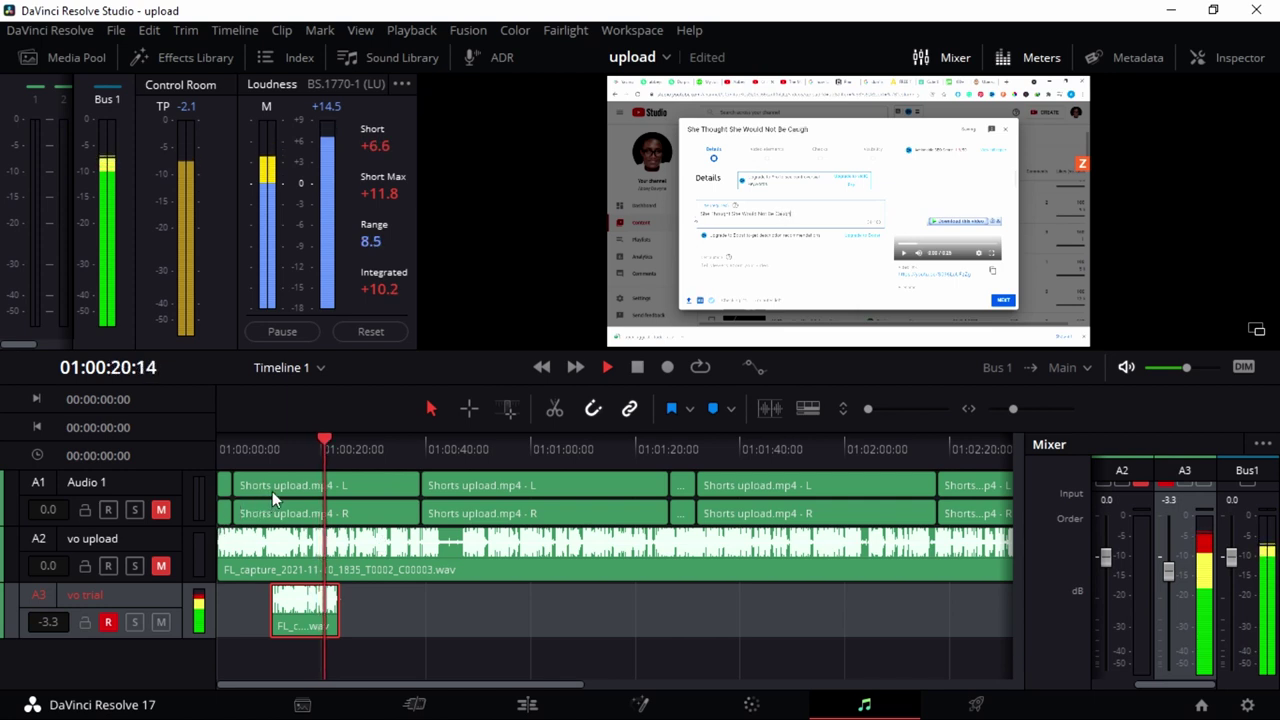
pyautogui.press('space')
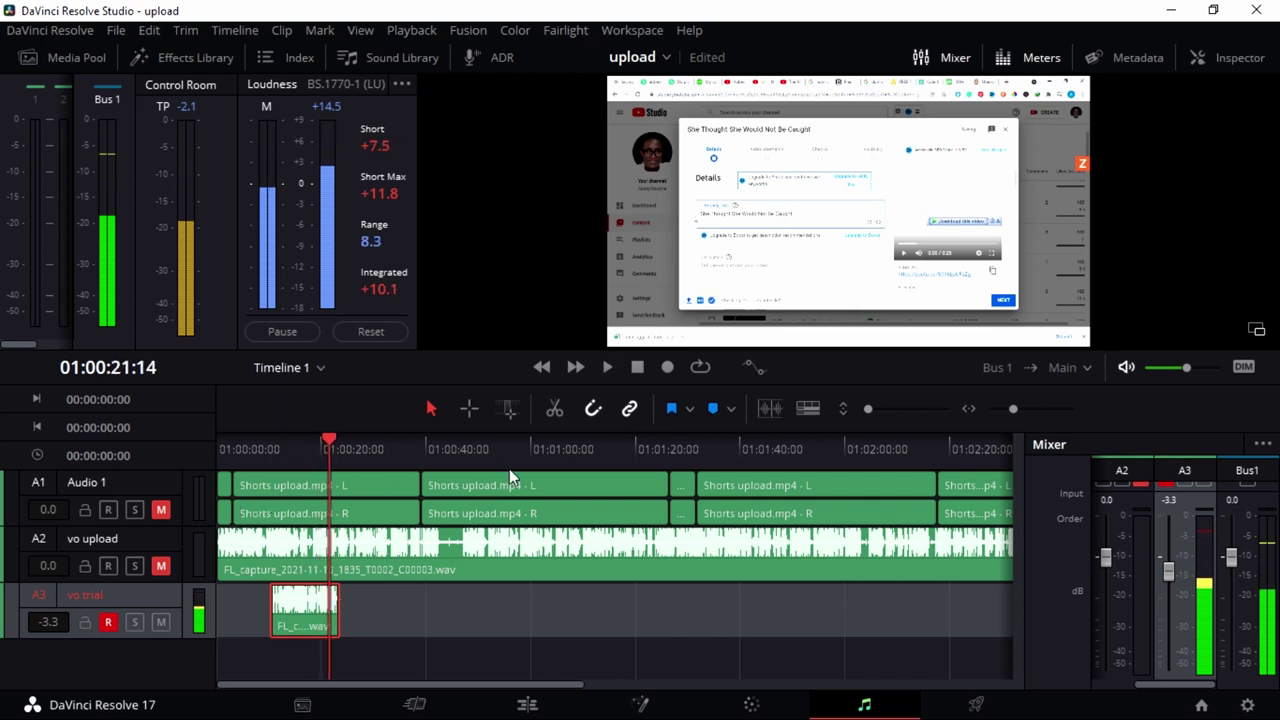
# - Switch to the Edit page and place the playhead at 01:00:06:00
pyautogui.click(538, 703)
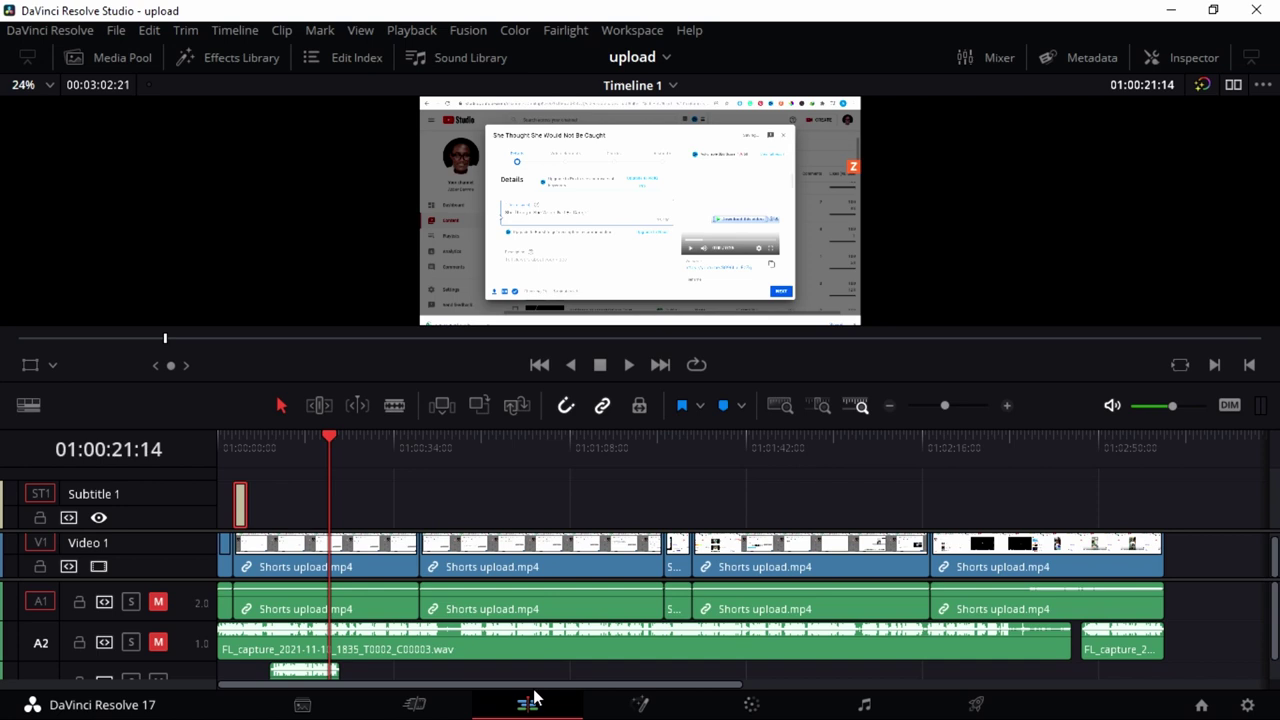
pyautogui.scroll(-1, 432, 655)
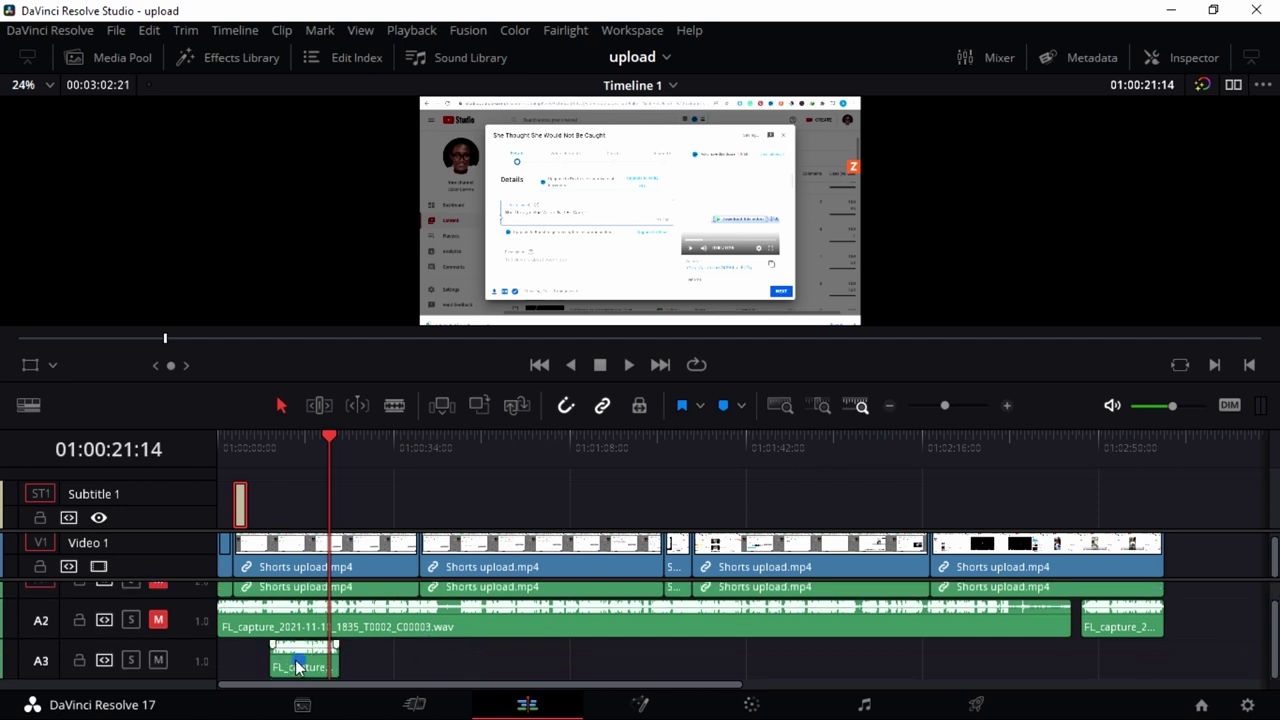
pyautogui.click(243, 449)
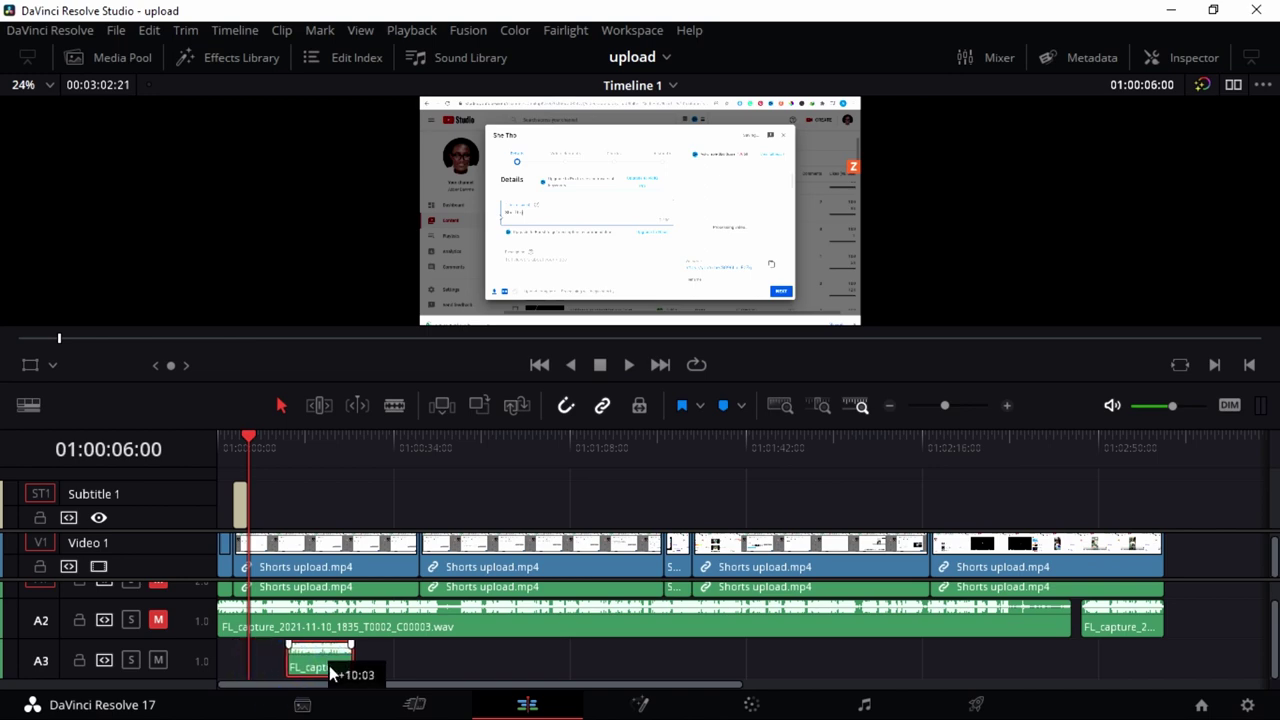